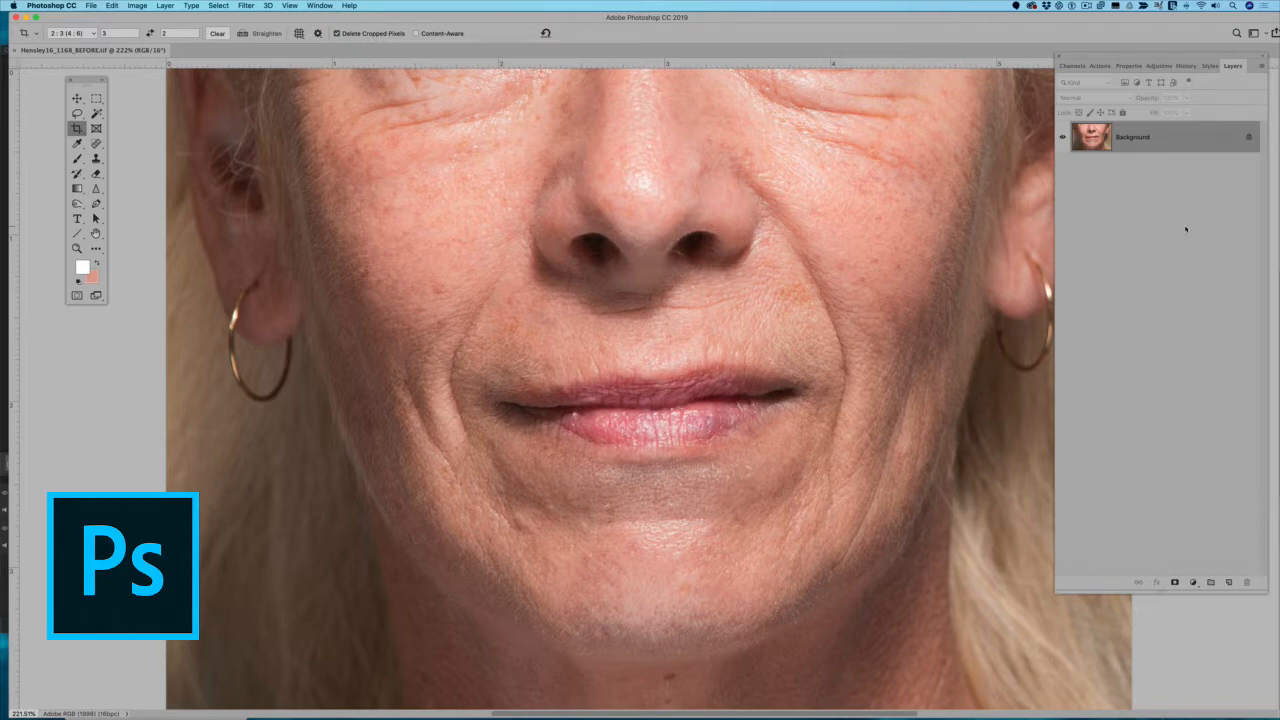
Duplicate the Background layer and open the Dust & Scratches filter on the copy, keeping the face in view.
key("ctrl+j")
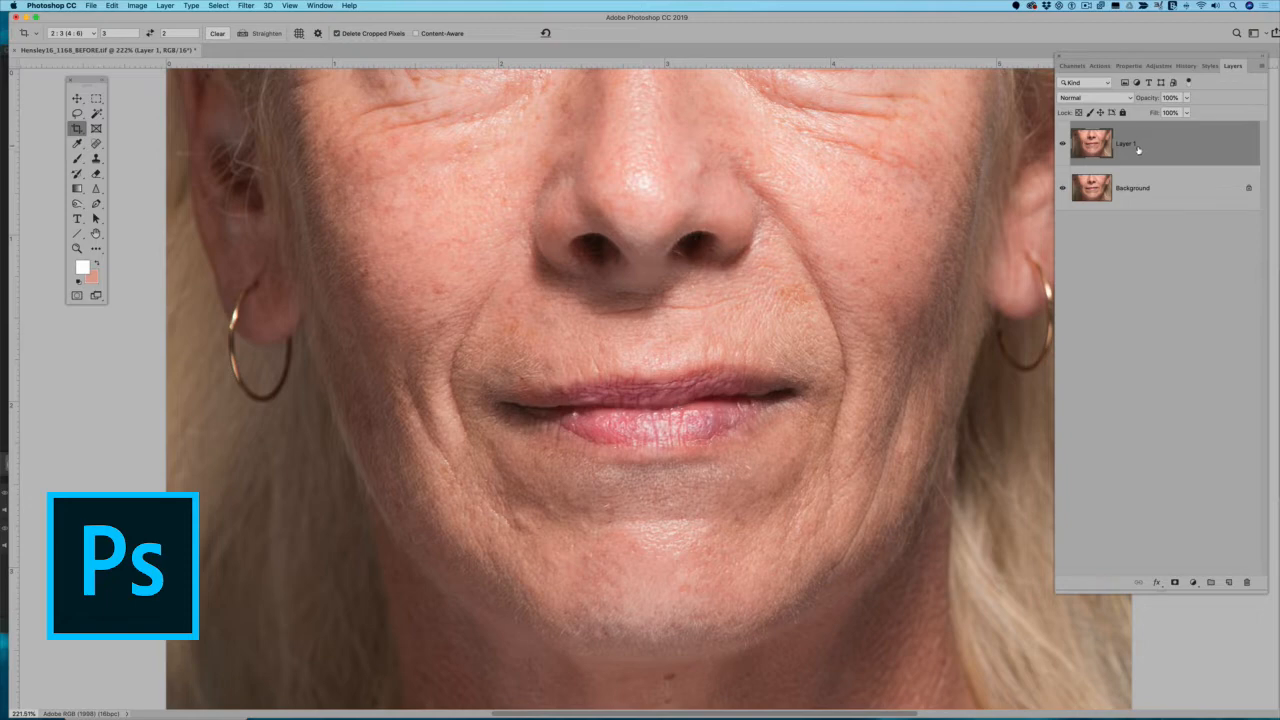
left_click(246, 6)
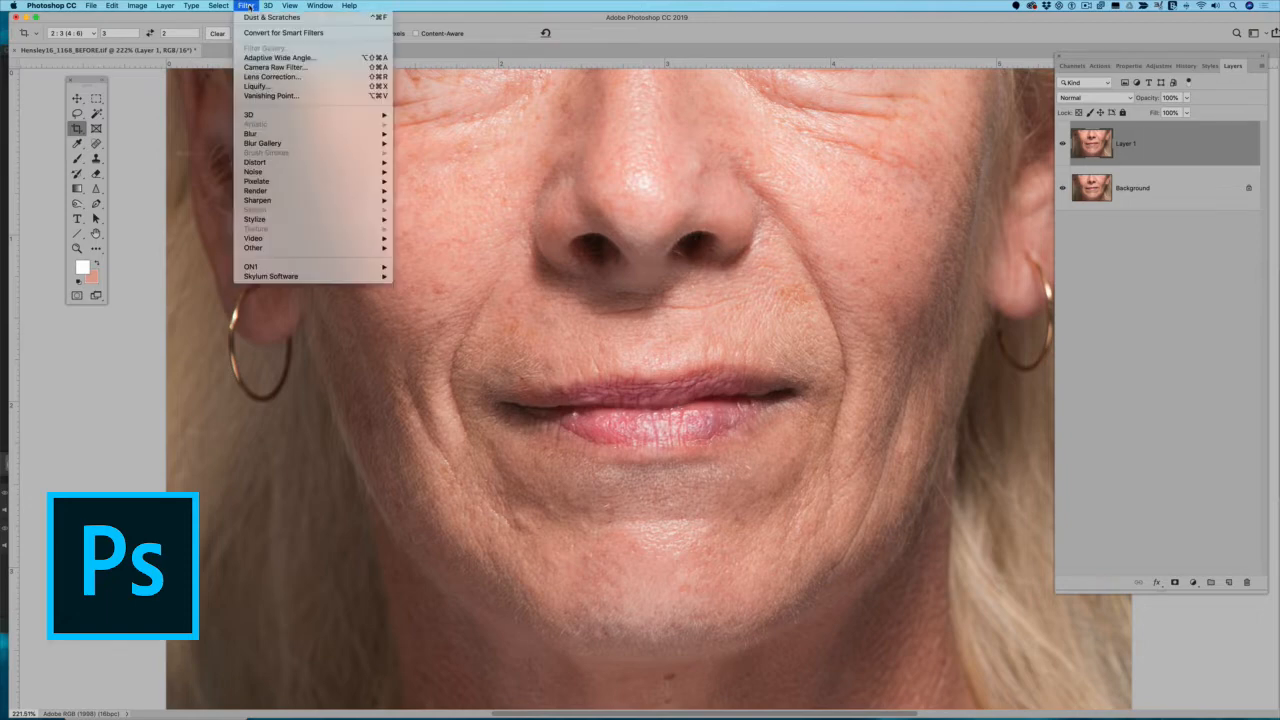
mouse_move(255, 172)
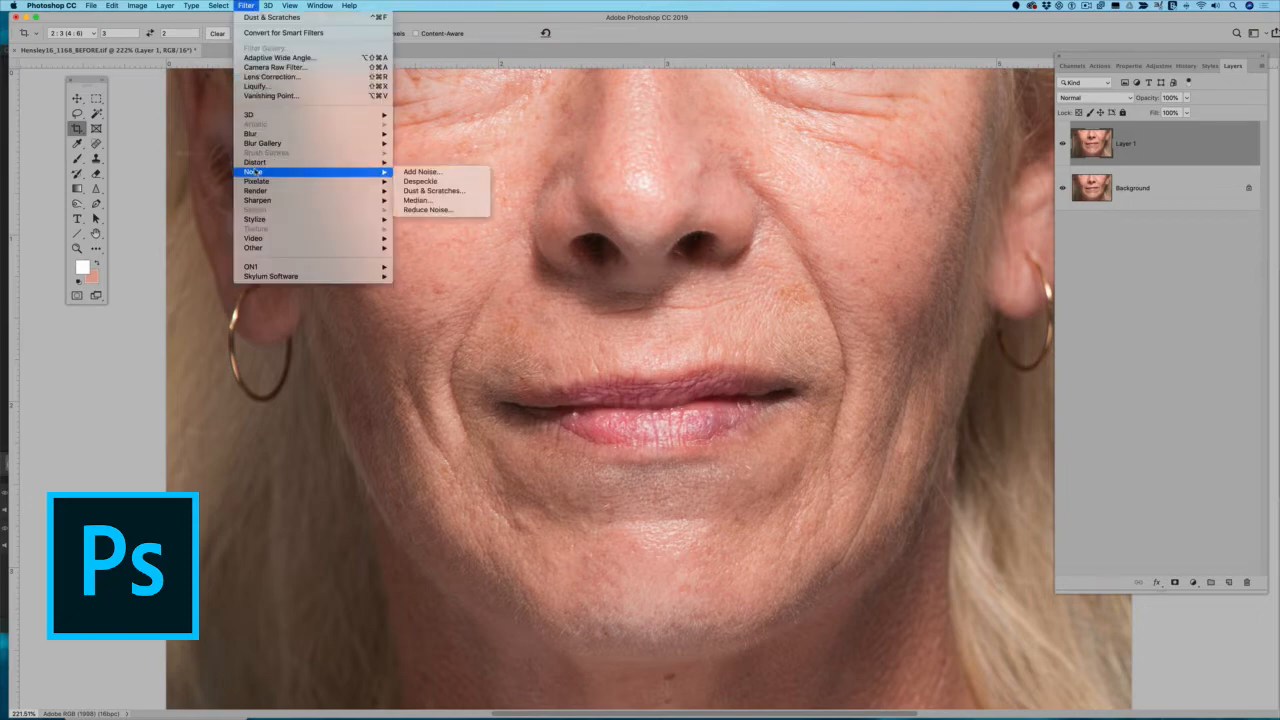
left_click(453, 193)
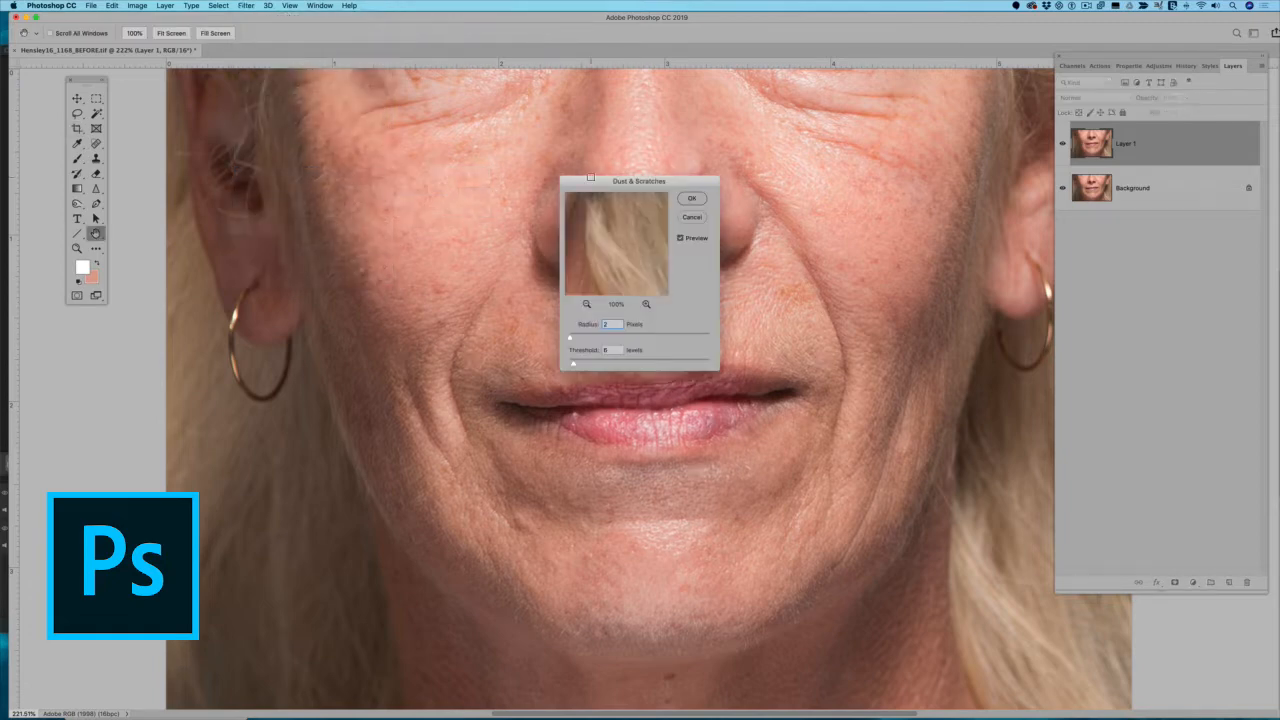
left_click_drag(591, 178, 404, 88)
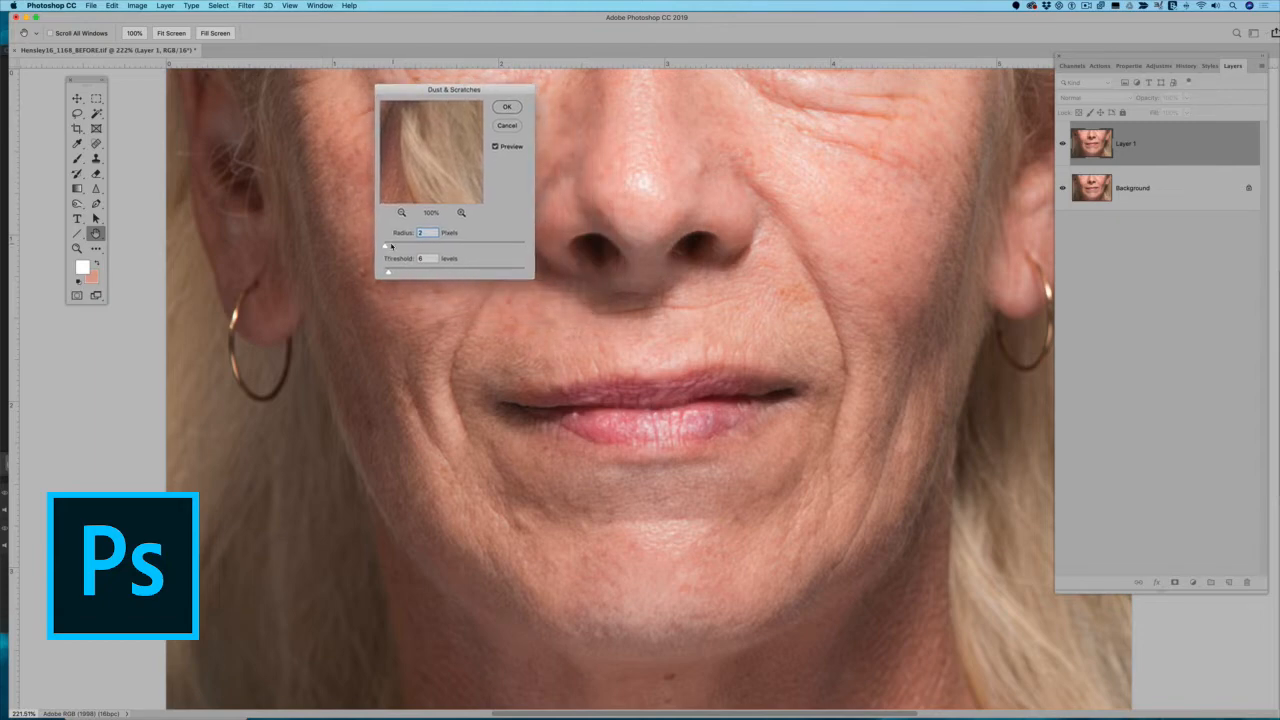
Set the Dust & Scratches radius to 2 pixels after testing an extreme value, and raise the threshold slightly above 0.
left_click_drag(390, 273, 431, 253)
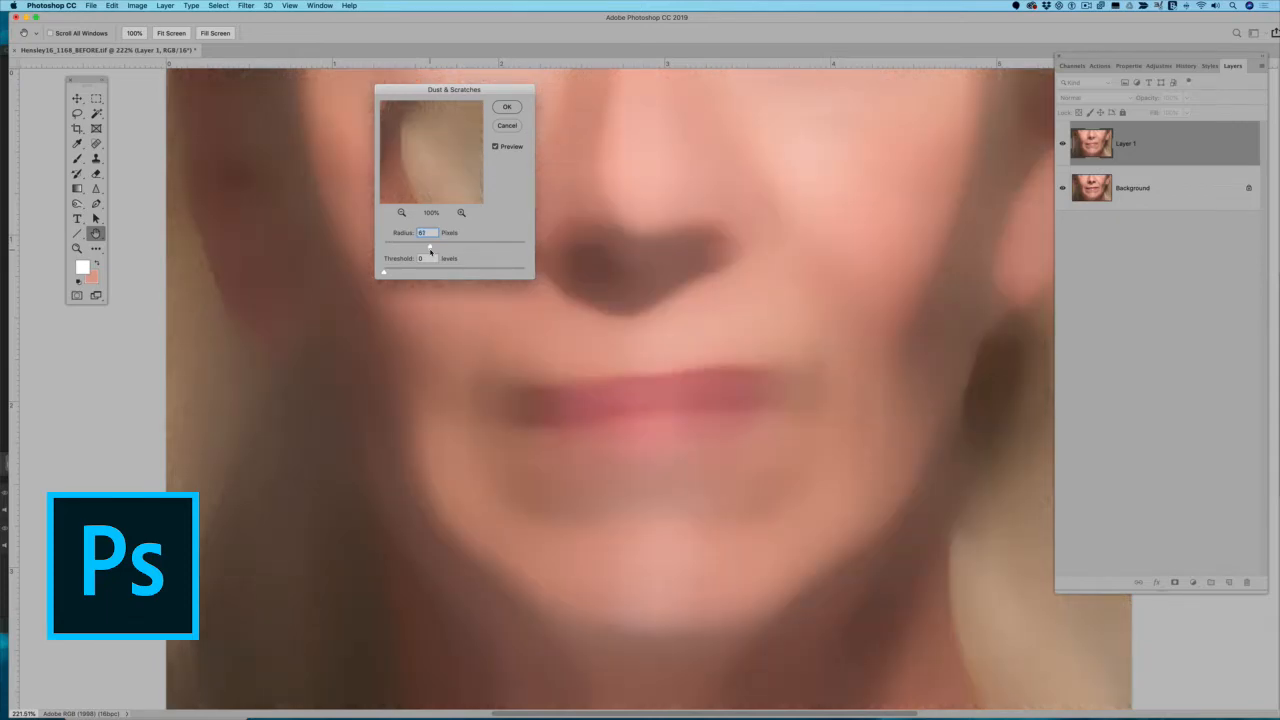
left_click_drag(430, 251, 381, 242)
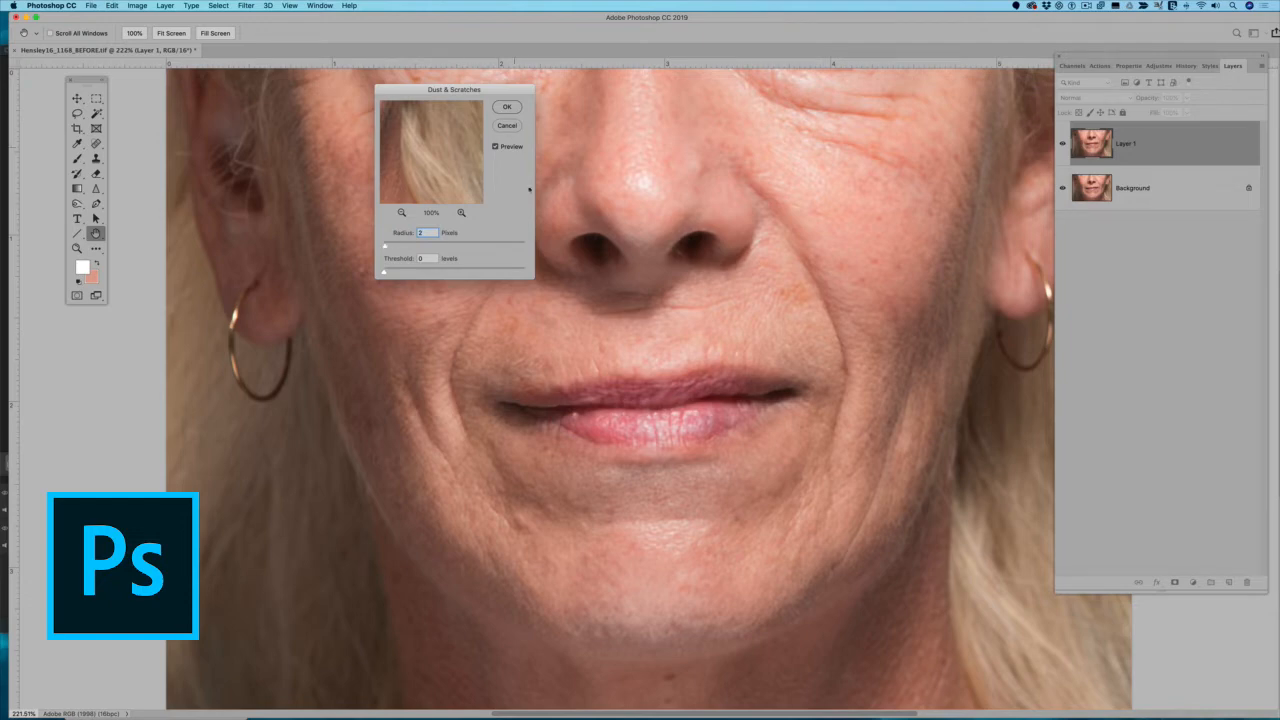
left_click(494, 147)
mouse_move(385, 273)
left_mouse_down()
mouse_move(476, 274)
mouse_move(380, 269)
left_mouse_up()
left_click_drag(385, 273, 390, 274)
left_click_drag(390, 274, 390, 273)
Compare the skin with the filter preview off and on, and apply Dust & Scratches to Layer 1.
left_click(495, 147)
left_click(495, 148)
left_click(495, 148)
left_click(495, 148)
left_click(495, 148)
left_click(495, 148)
left_click(495, 148)
left_click(495, 148)
left_click(495, 148)
left_click(507, 108)
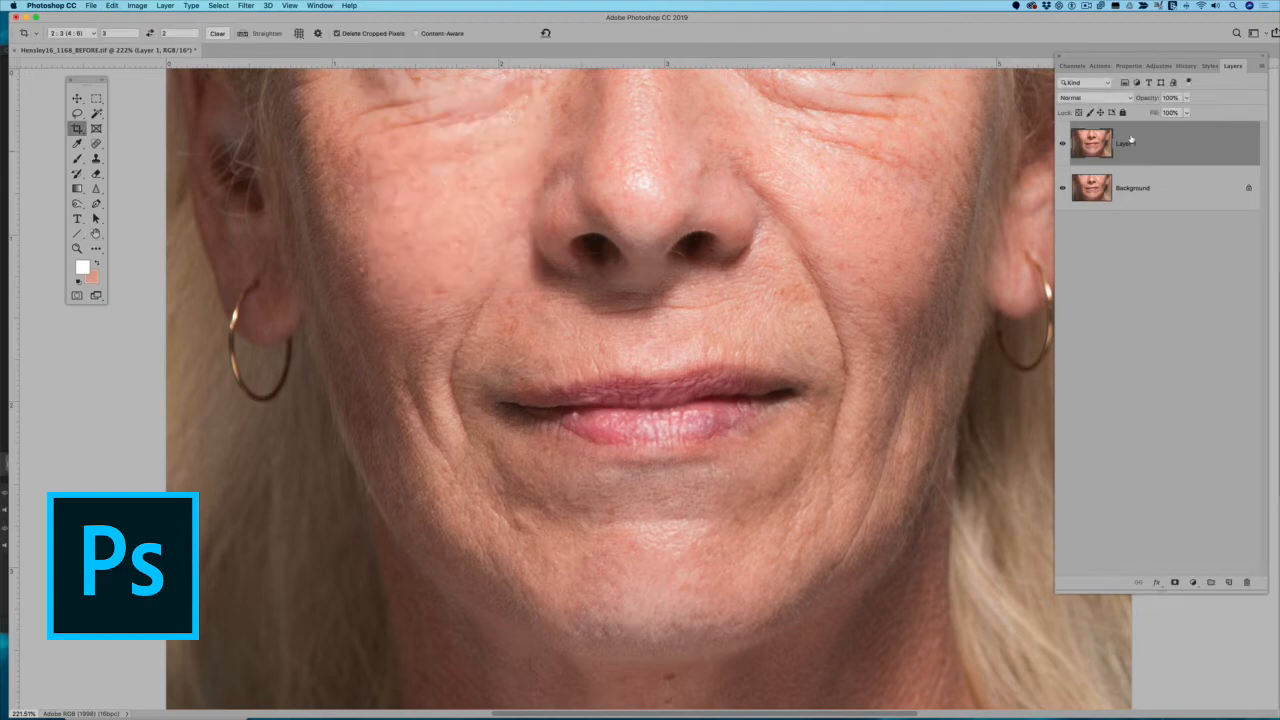
Compare the skin texture with the filtered Layer 1 hidden and shown.
left_click(1063, 144)
left_click(1063, 144)
left_click(1063, 144)
left_click(1063, 144)
left_click(1063, 144)
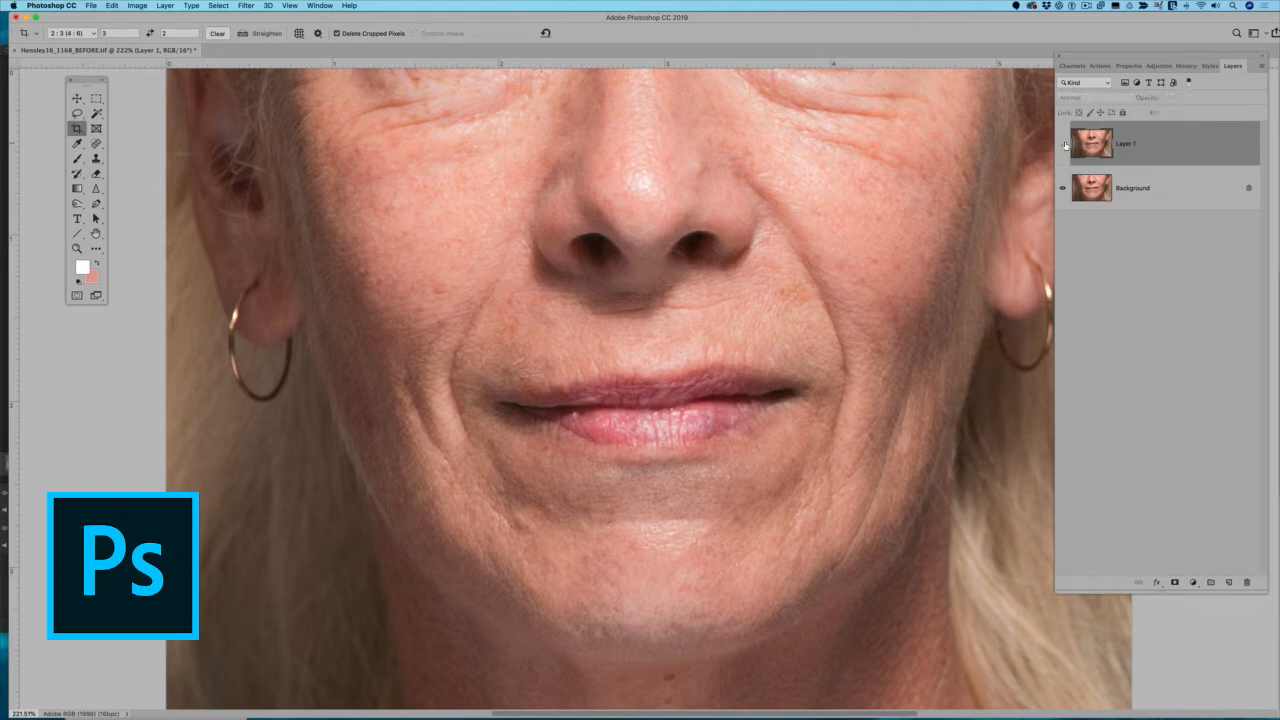
left_click(1063, 144)
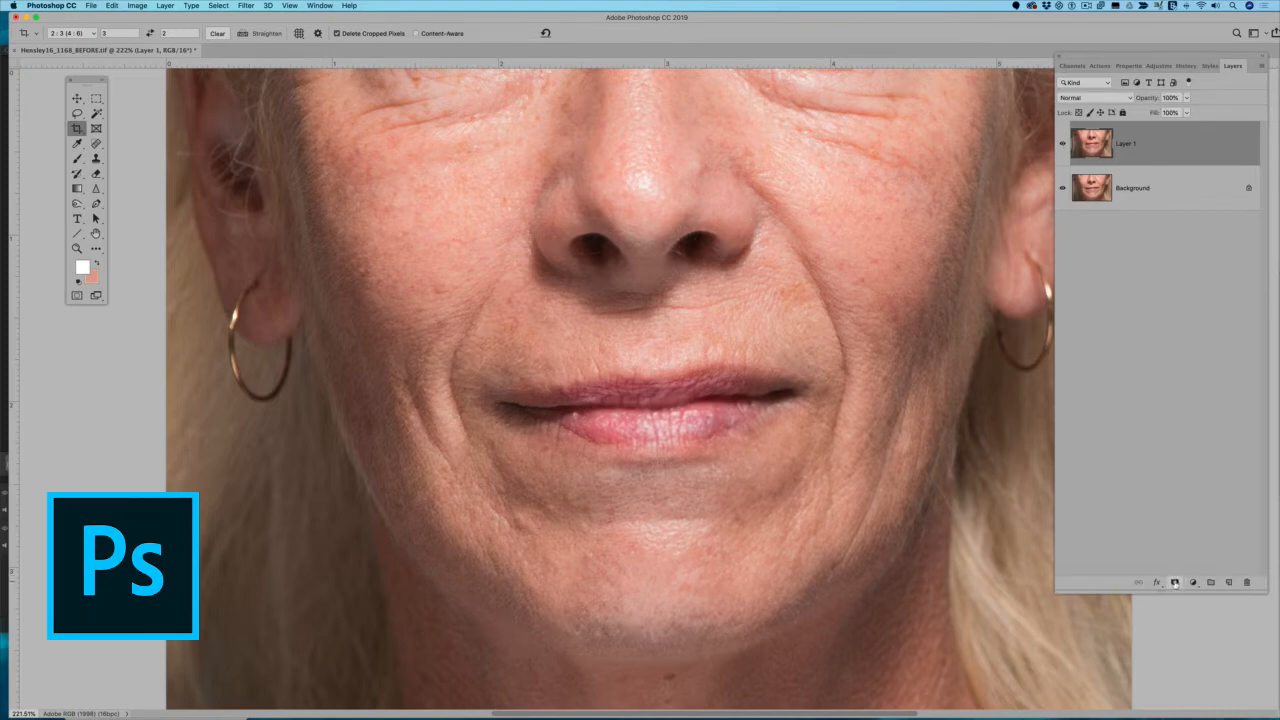
Add a layer mask to Layer 1, invert it to black, and make white the foreground color.
left_click(1175, 582)
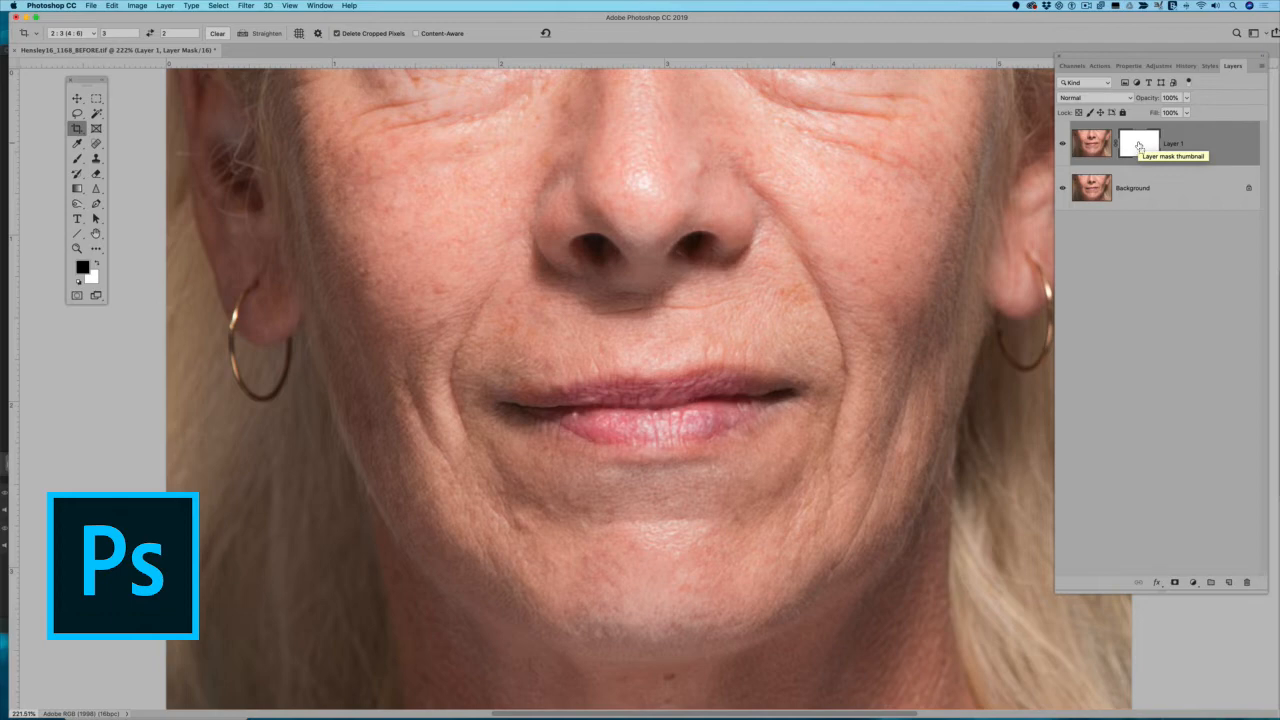
key("super+i")
key("x")
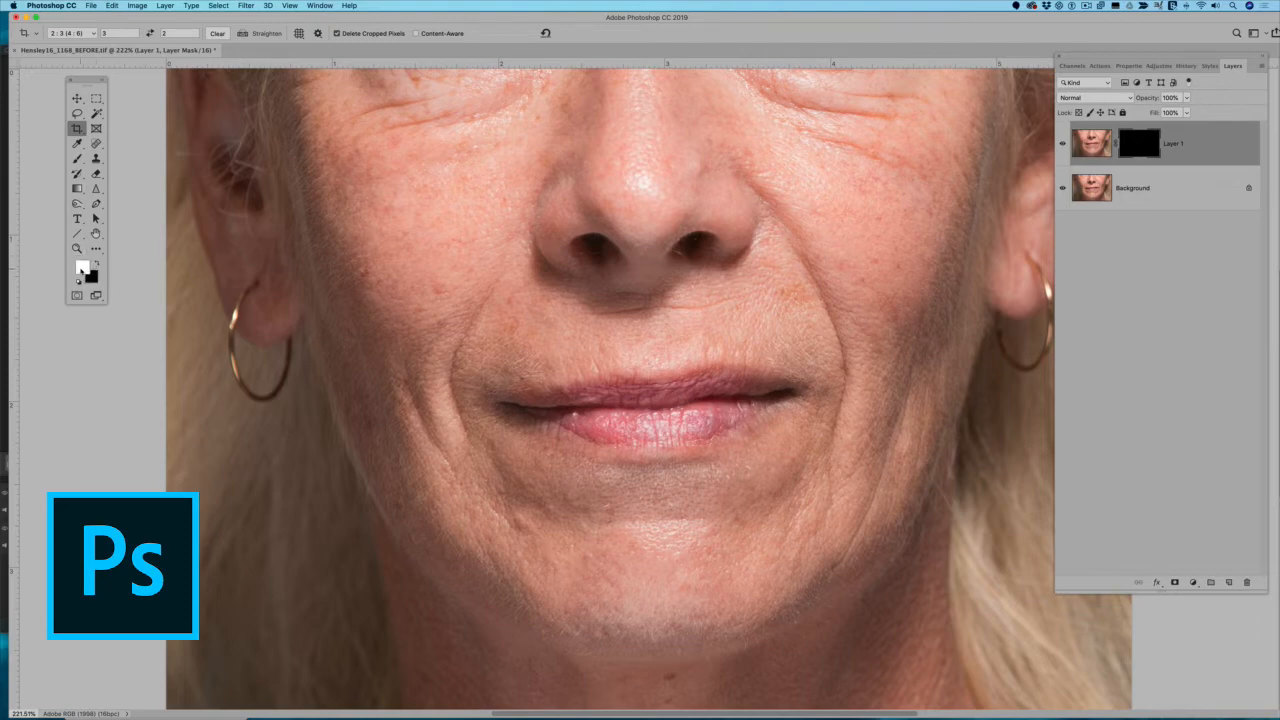
Set up a soft Brush with 0% hardness and 25% flow, and paint the mask white beside the mouth corner.
left_click(77, 159)
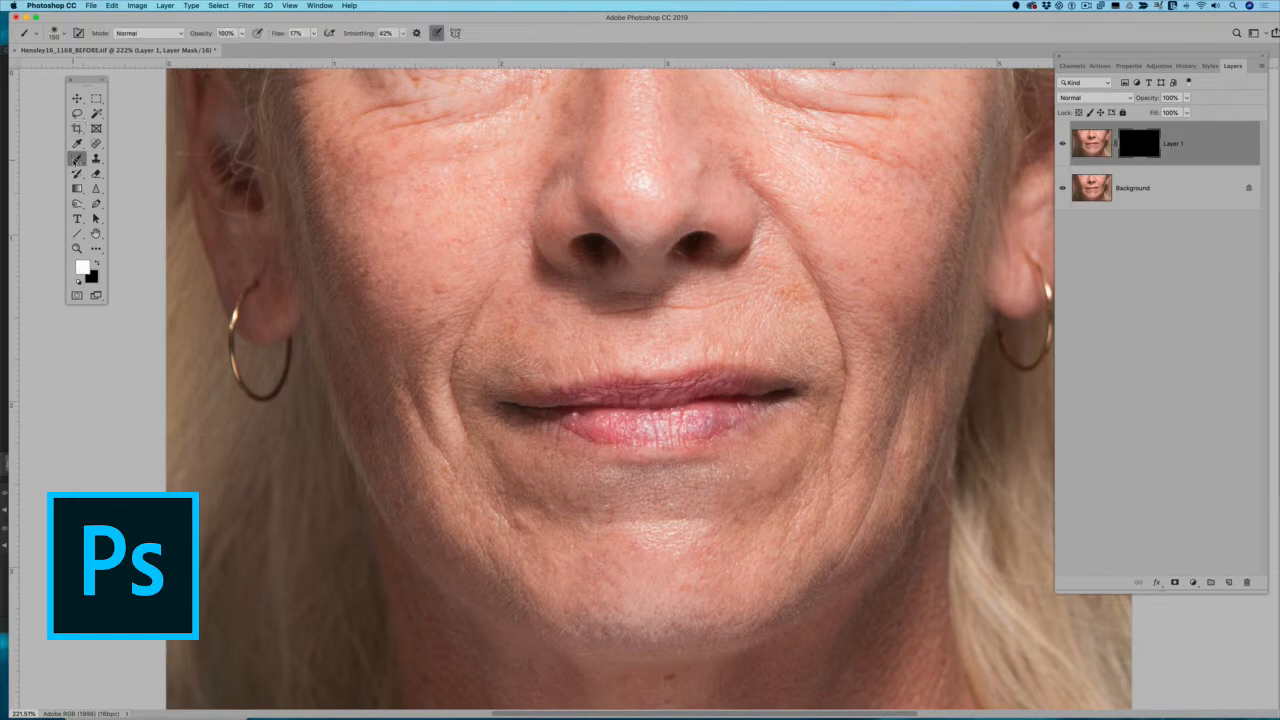
left_click(62, 34)
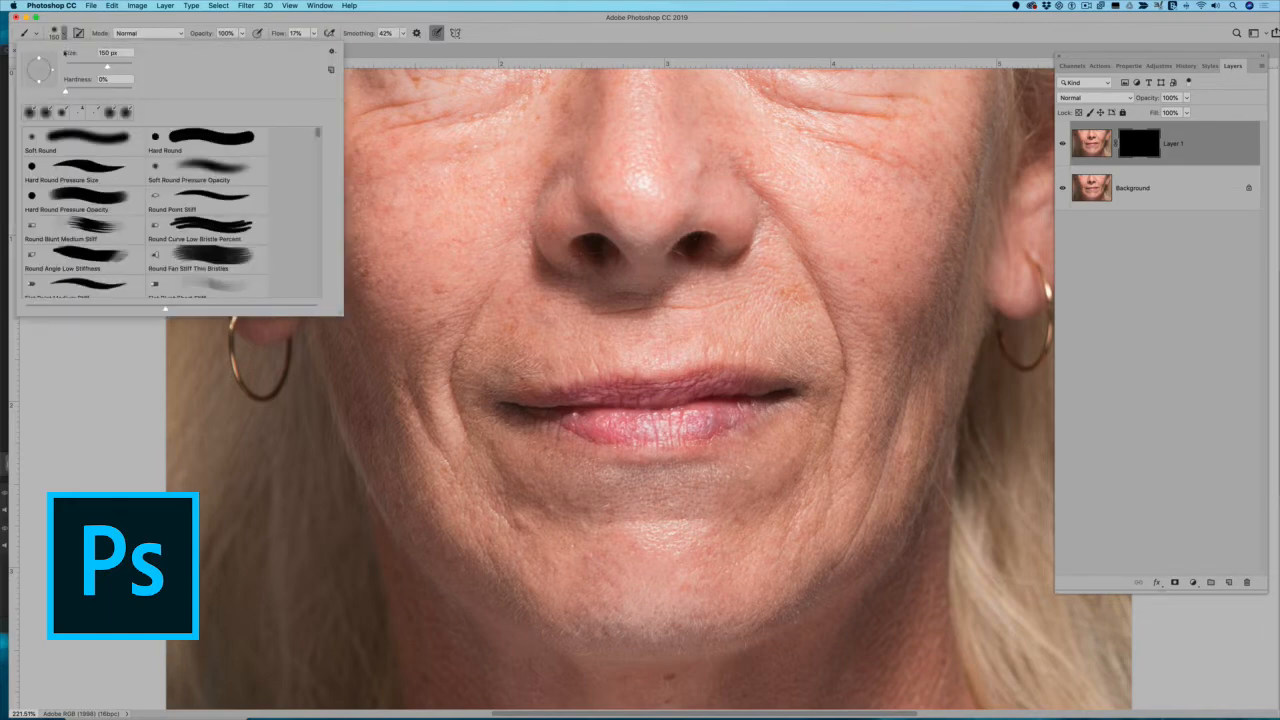
left_click(63, 91)
left_click(313, 34)
left_click_drag(311, 47, 317, 49)
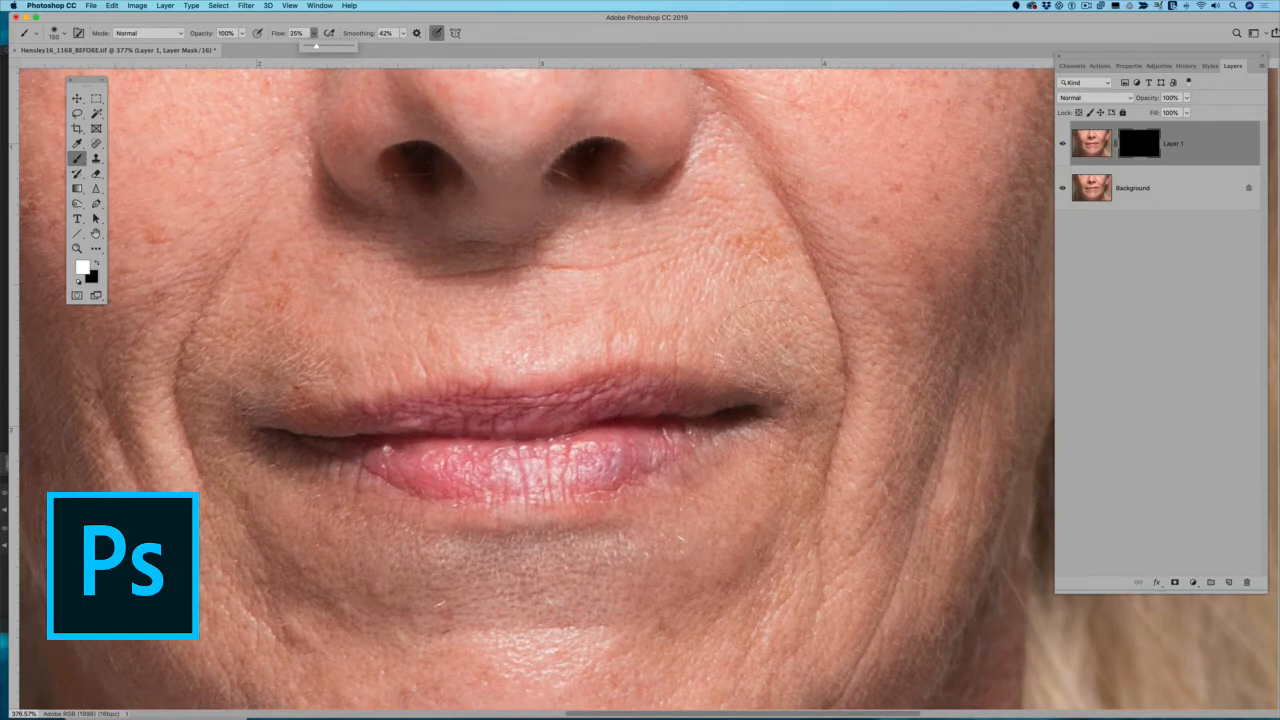
left_click(763, 332)
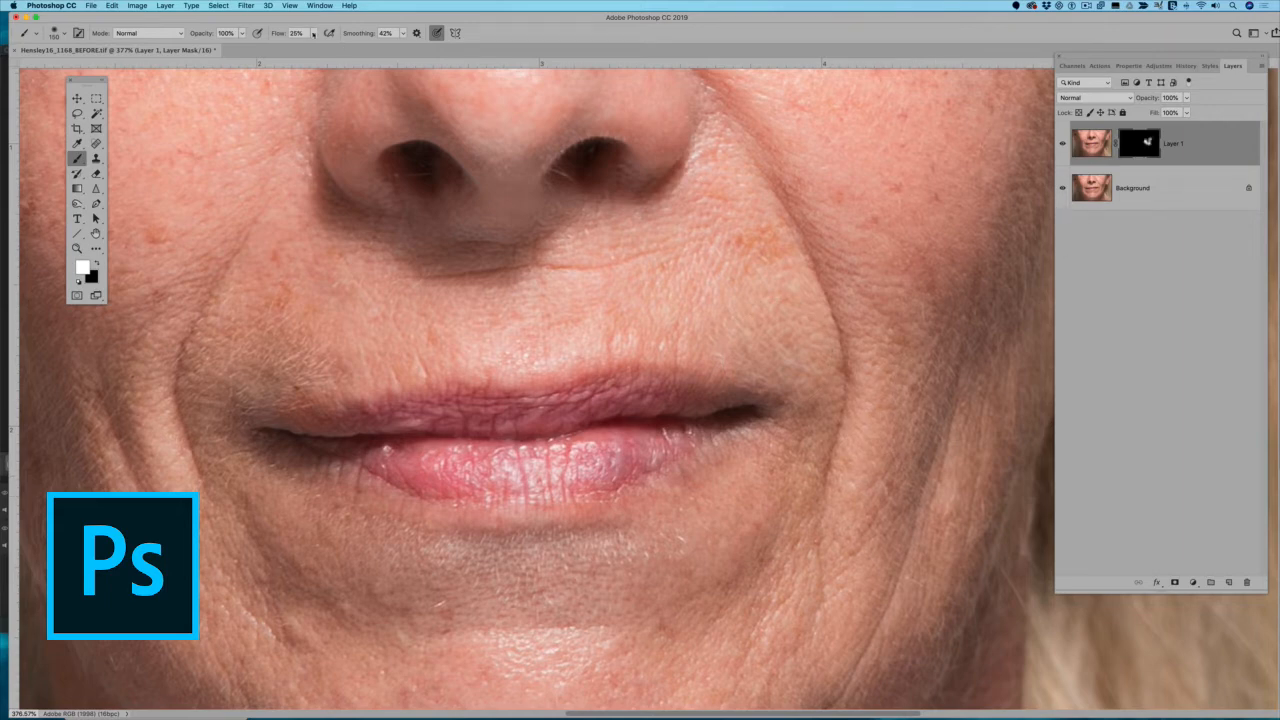
Raise the brush flow to 51% and paint the mask white over the skin around the mouth, chin and lower cheeks.
mouse_move(313, 34)
left_mouse_down()
mouse_move(316, 52)
mouse_move(330, 47)
left_mouse_up()
scroll(668, 430, "down", 5)
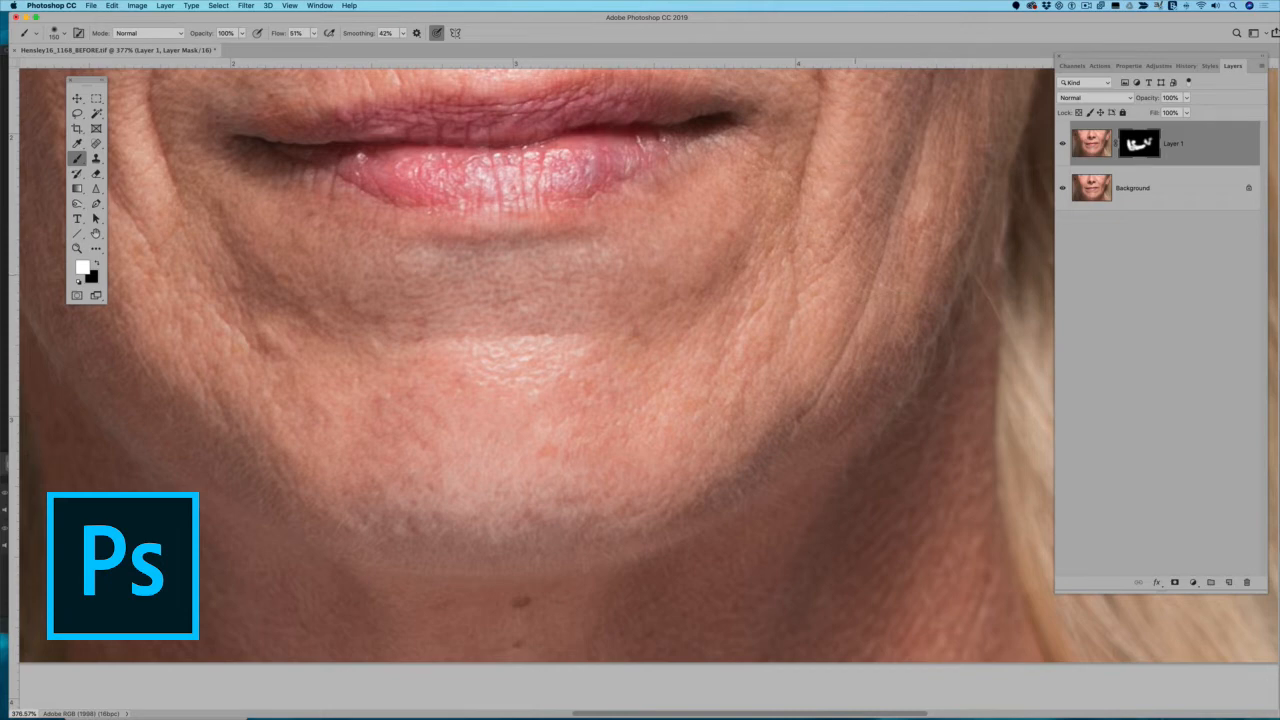
scroll(613, 465, "up", 8)
scroll(613, 465, "right", 6)
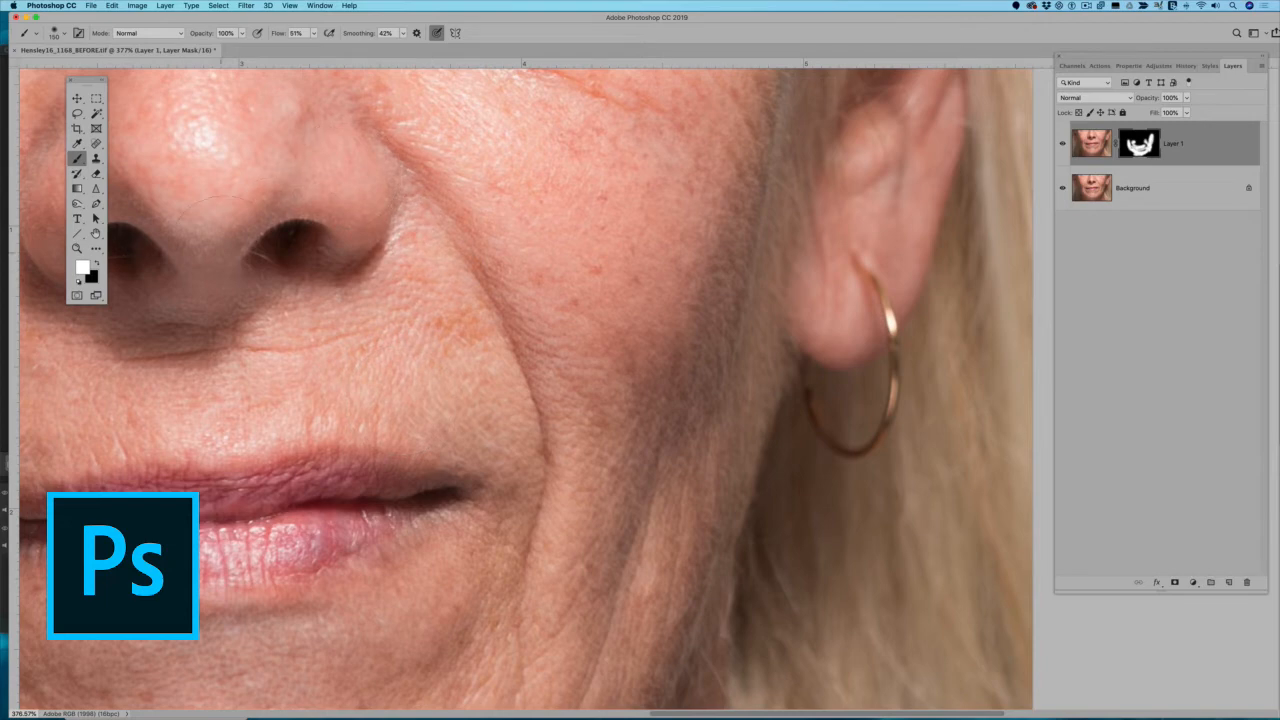
scroll(303, 263, "left", 5)
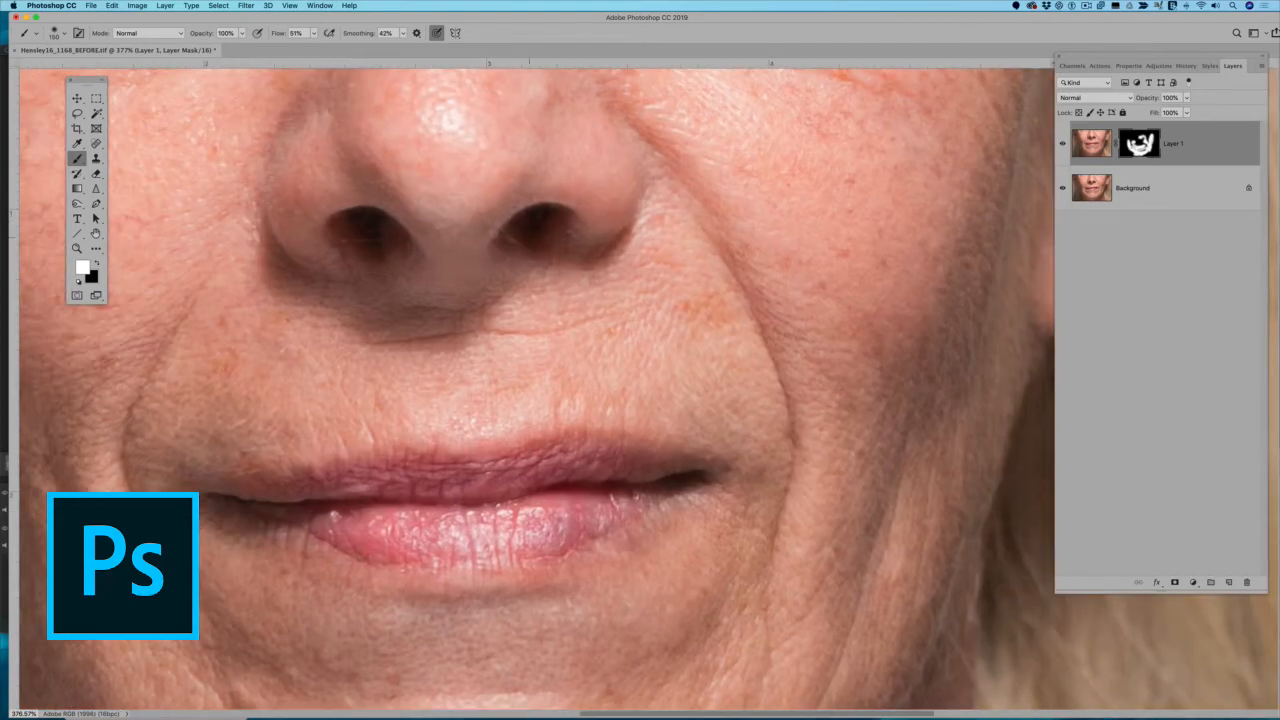
scroll(275, 464, "down", 5)
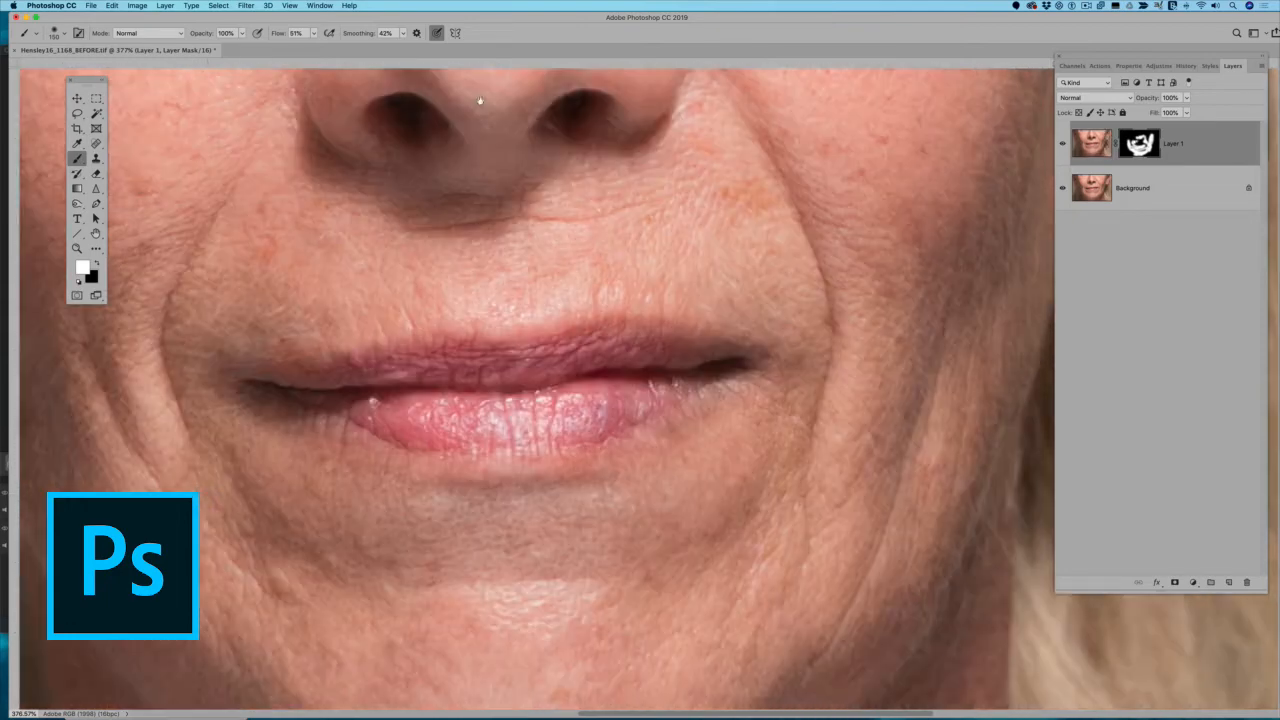
scroll(486, 106, "left", 5)
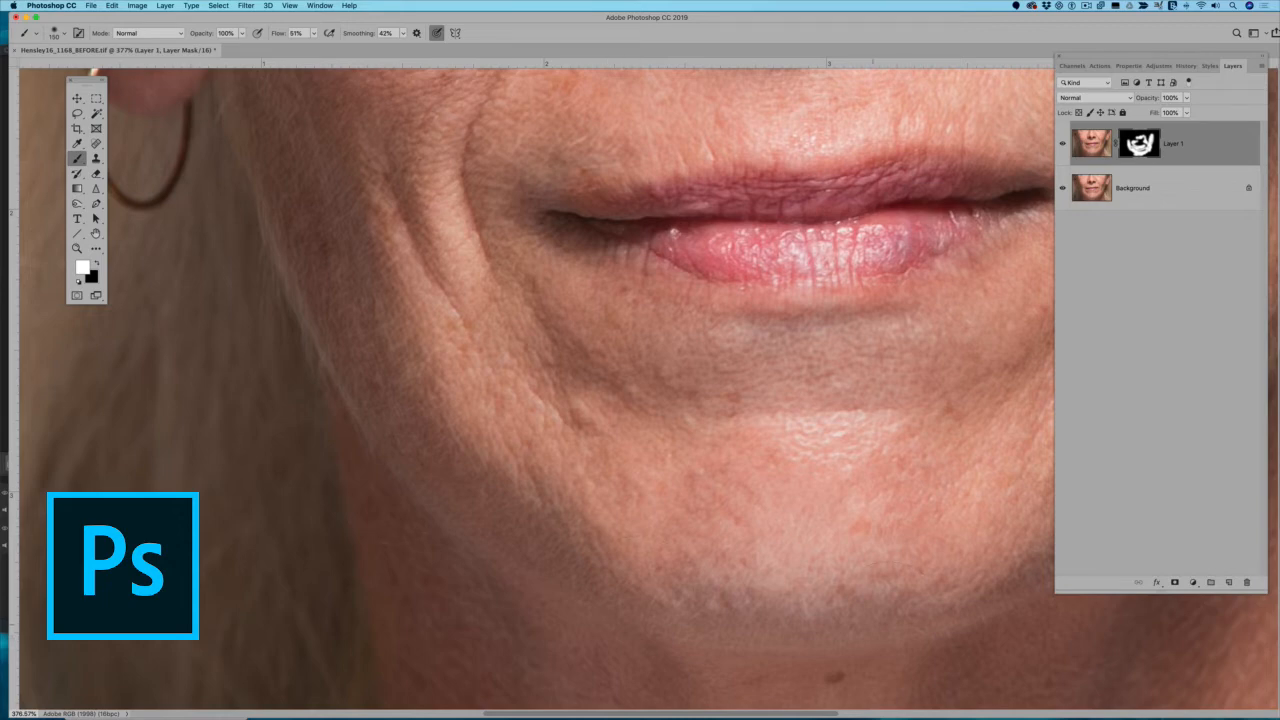
left_click_drag(826, 489, 626, 705)
scroll(641, 530, "down", 5)
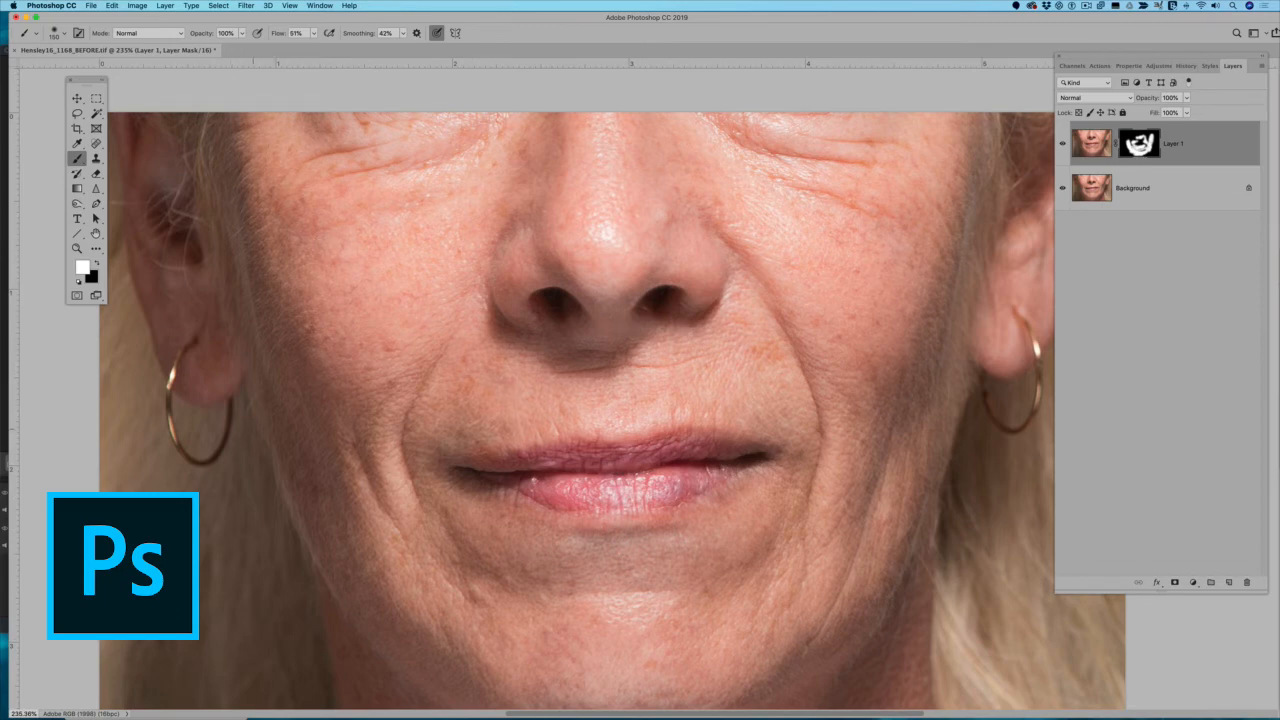
Extend the white mask painting over the cheeks and upper lip, comparing the face with Layer 1 hidden and shown.
left_click_drag(858, 249, 883, 273)
left_click(1063, 145)
left_click(1063, 145)
left_click(1063, 145)
left_click(1063, 145)
left_click_drag(832, 275, 818, 176)
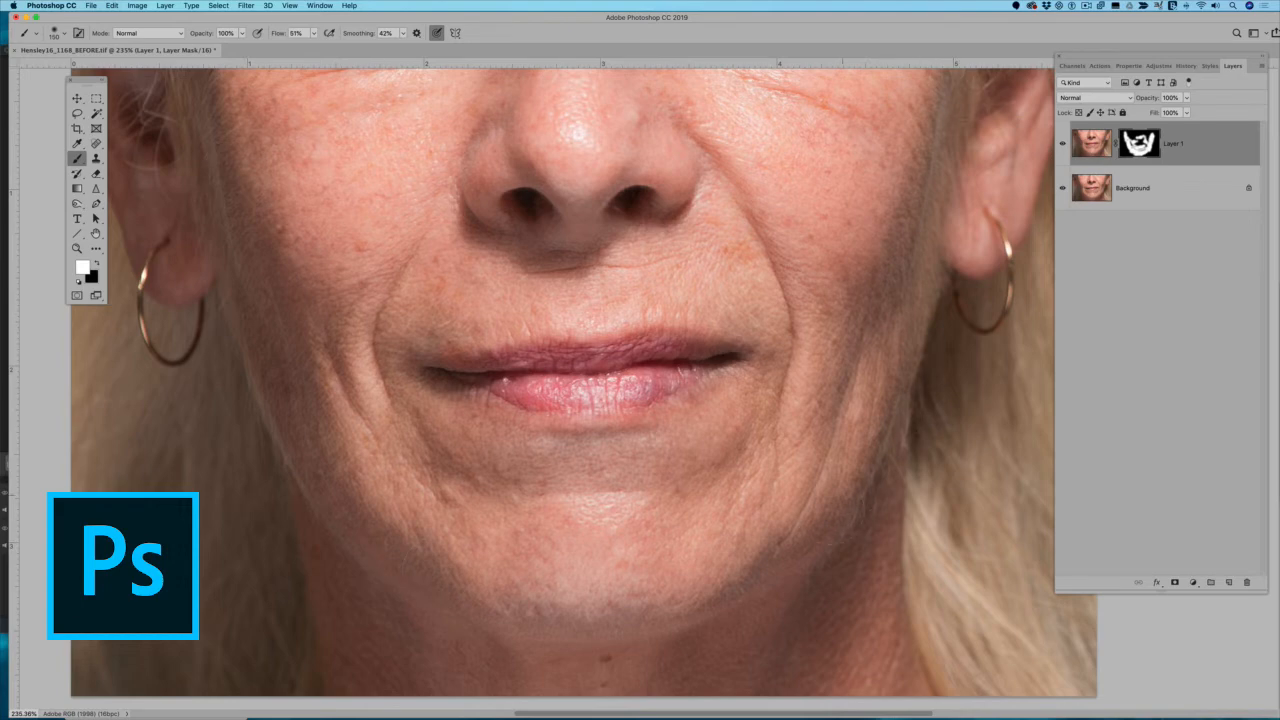
left_click_drag(842, 495, 872, 330)
scroll(1111, 273, "up", 1)
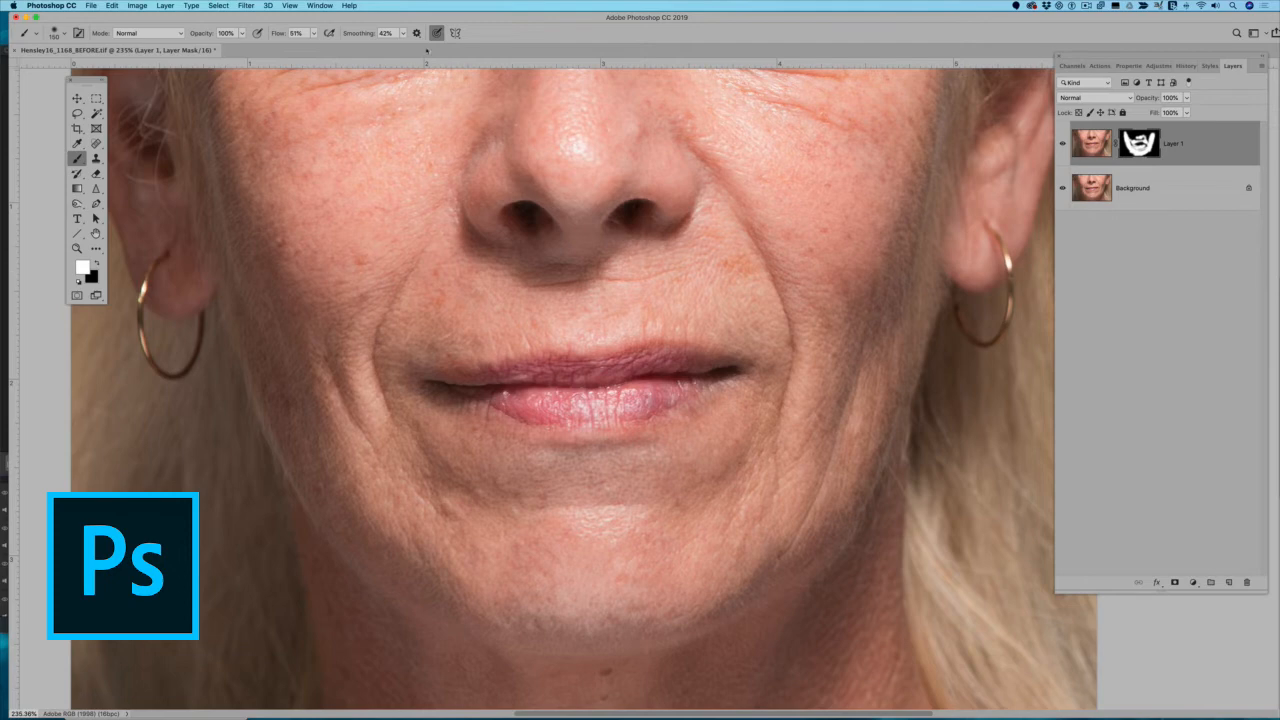
Place the Miracle_skin texture file as an embedded layer and set its blend mode to Hard Light.
left_click(91, 6)
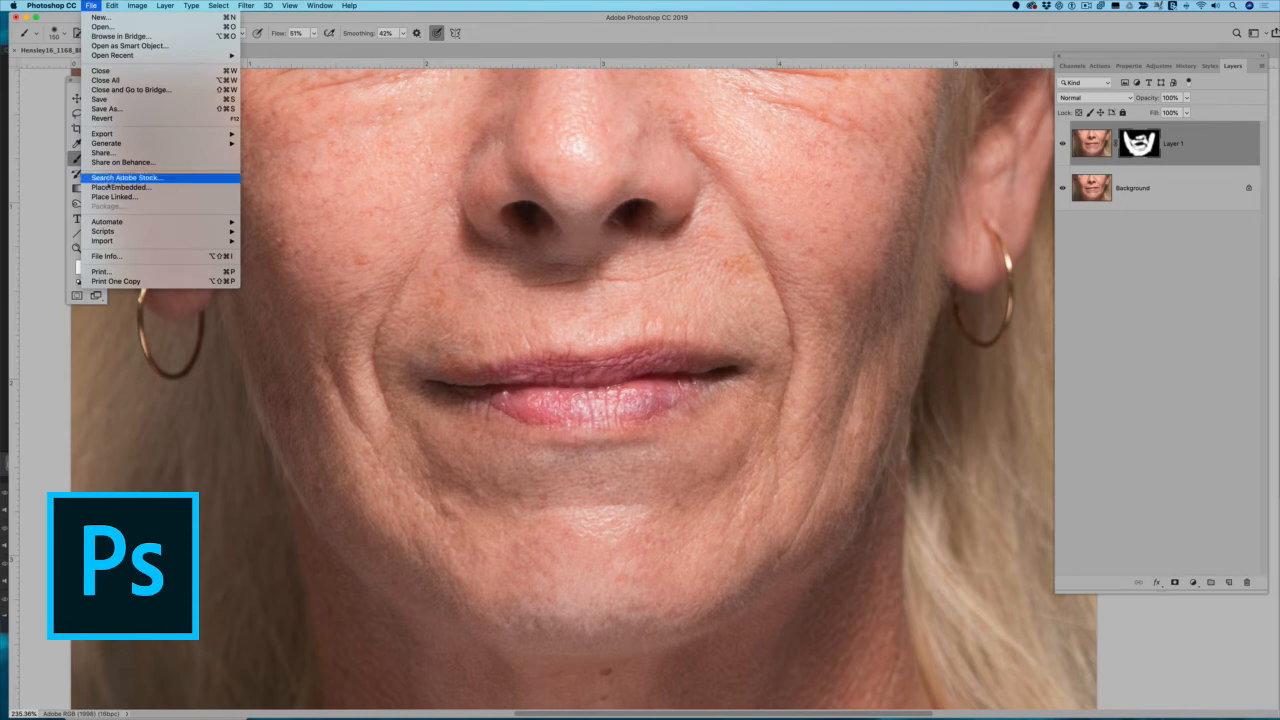
left_click(110, 189)
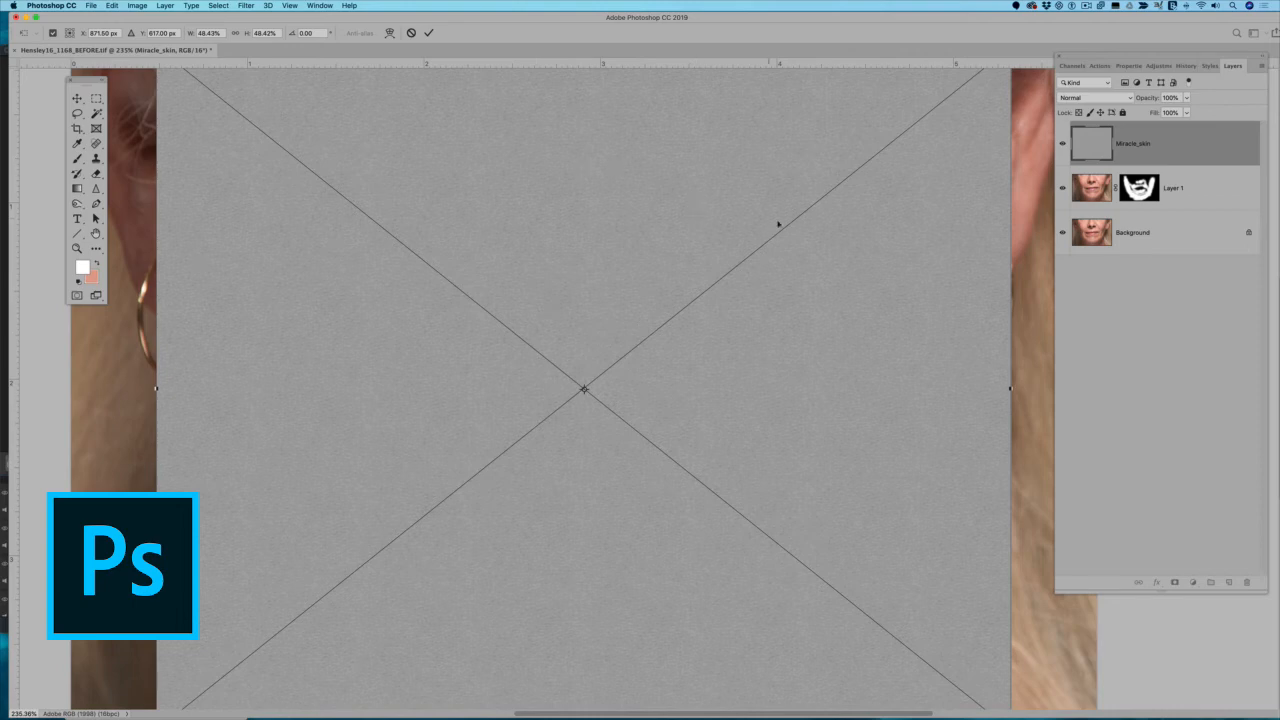
left_click(428, 32)
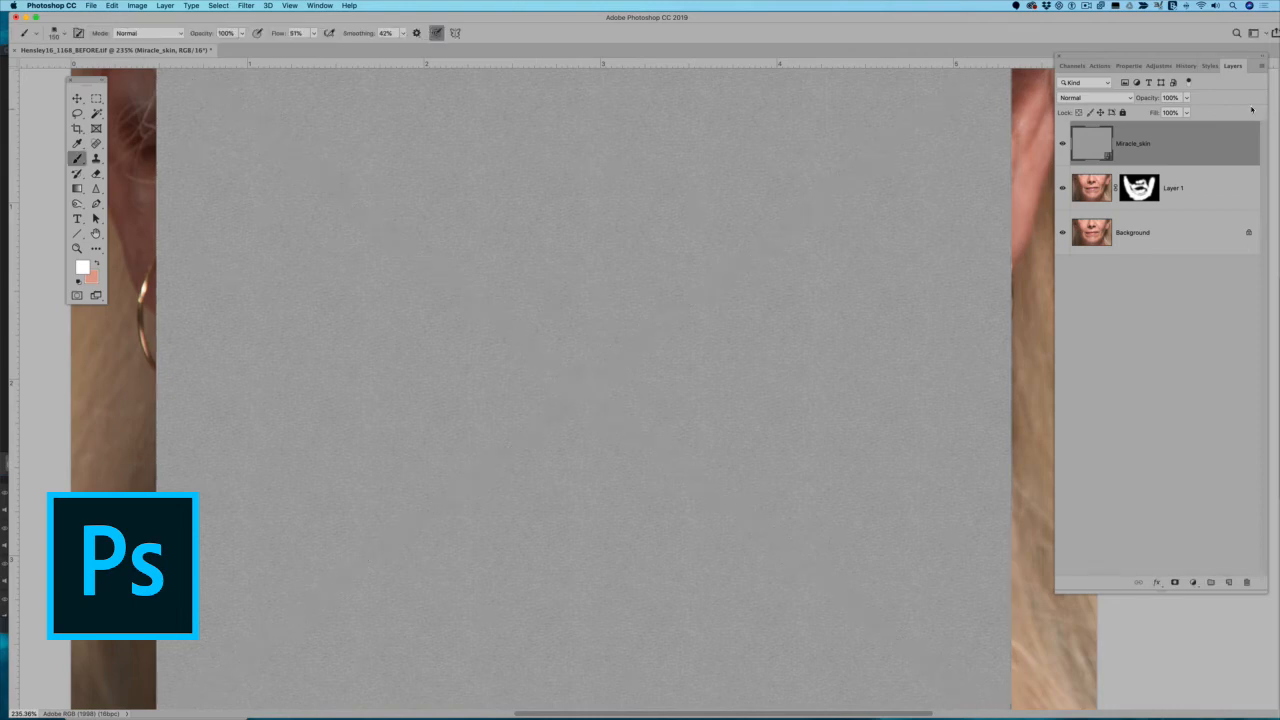
left_click(1085, 98)
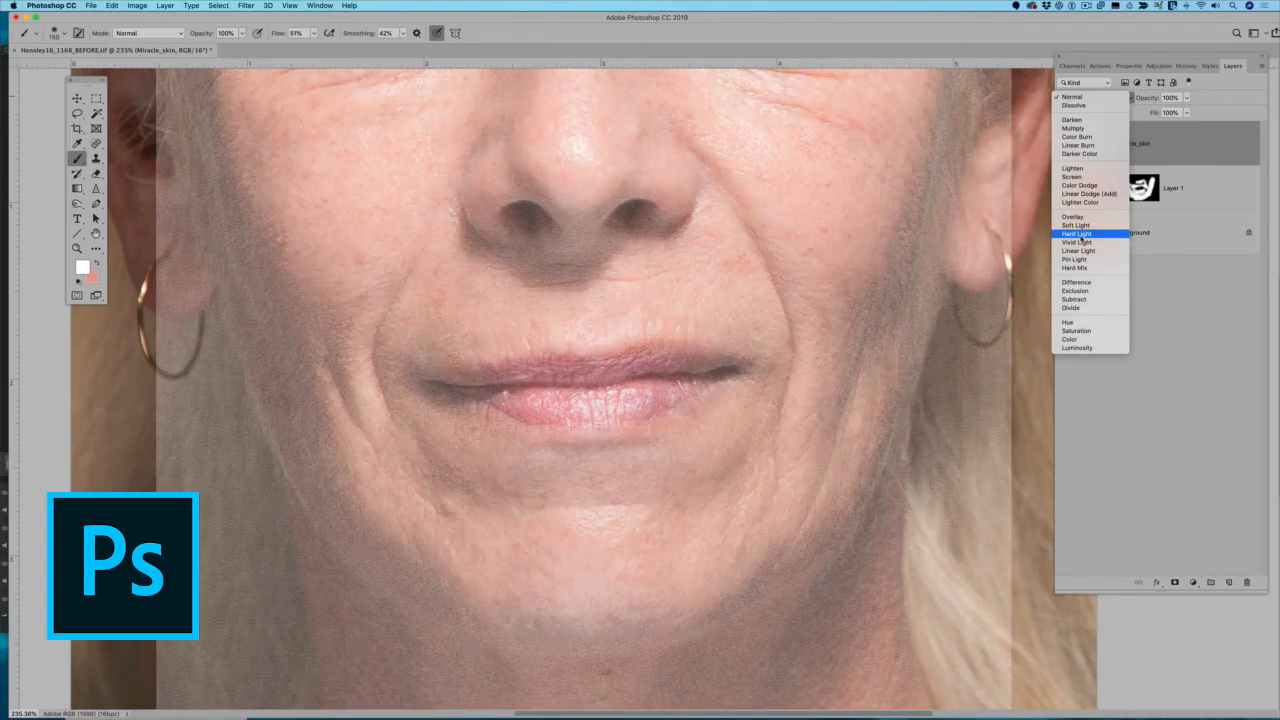
left_click(1078, 234)
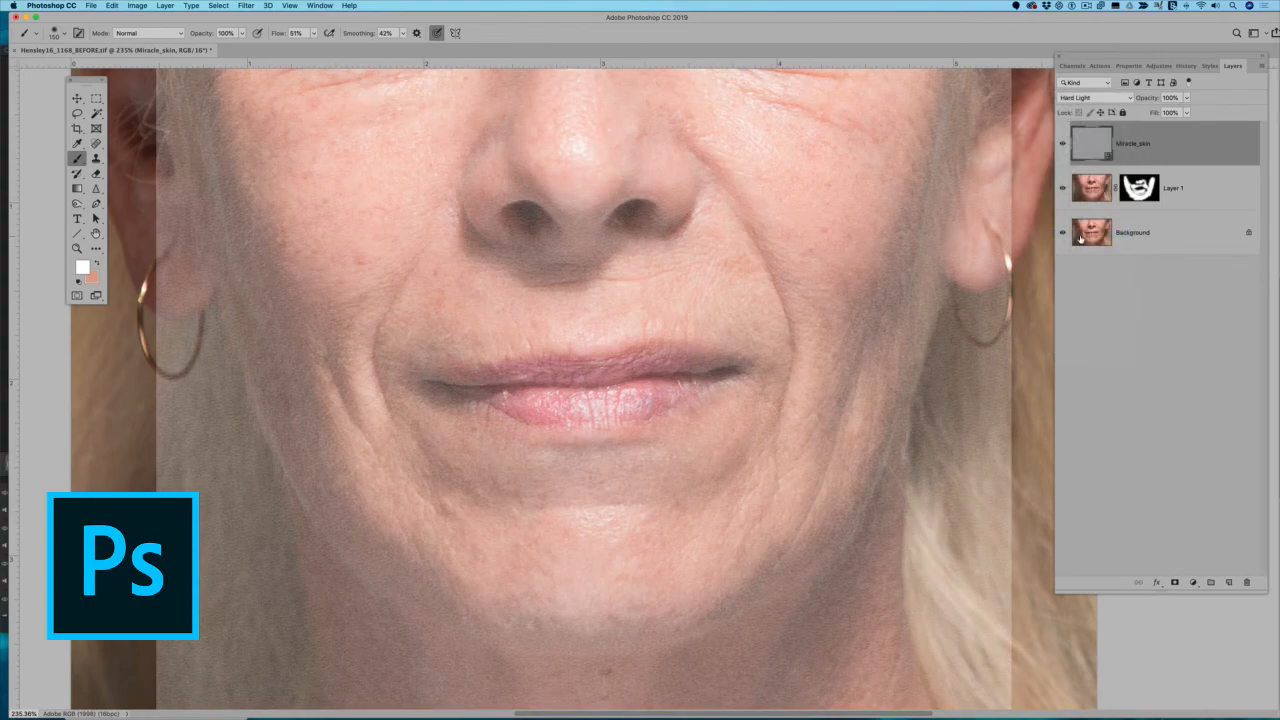
Apply a Brightness/Contrast adjustment to the Miracle_skin layer with Brightness -41, comparing the face with the preview off and on.
scroll(711, 237, "down", 5)
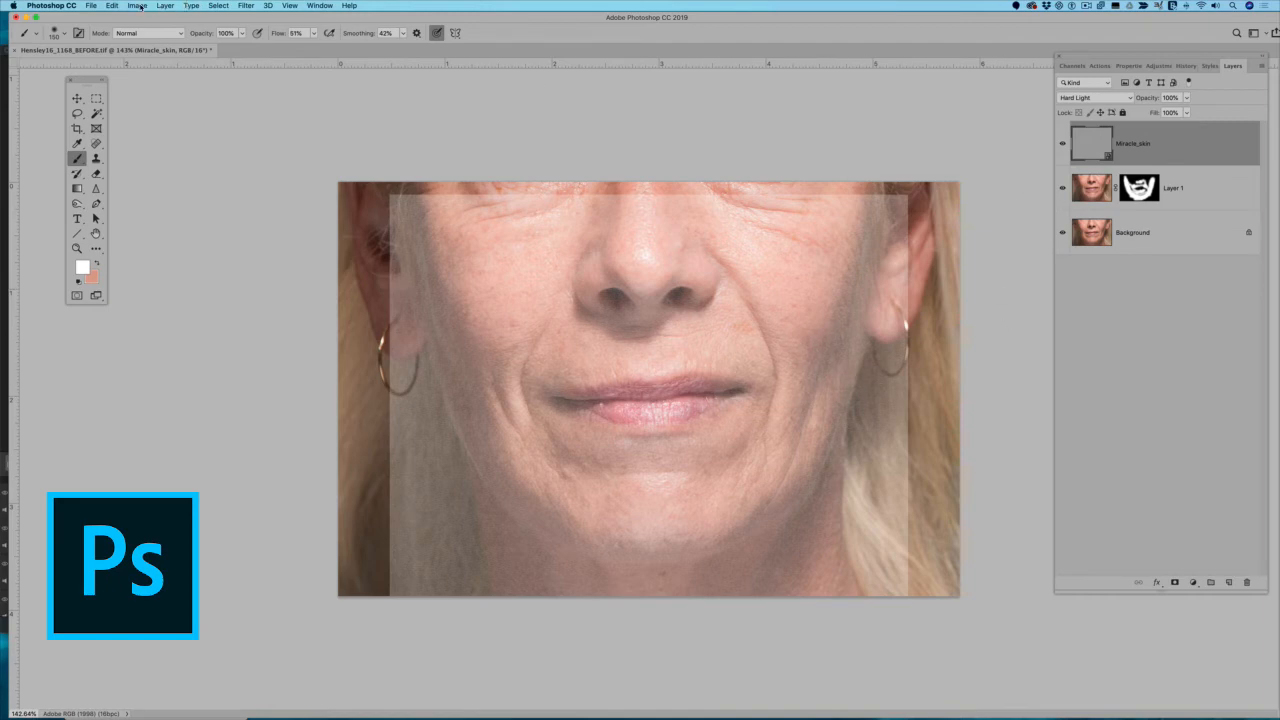
left_click(137, 6)
mouse_move(138, 33)
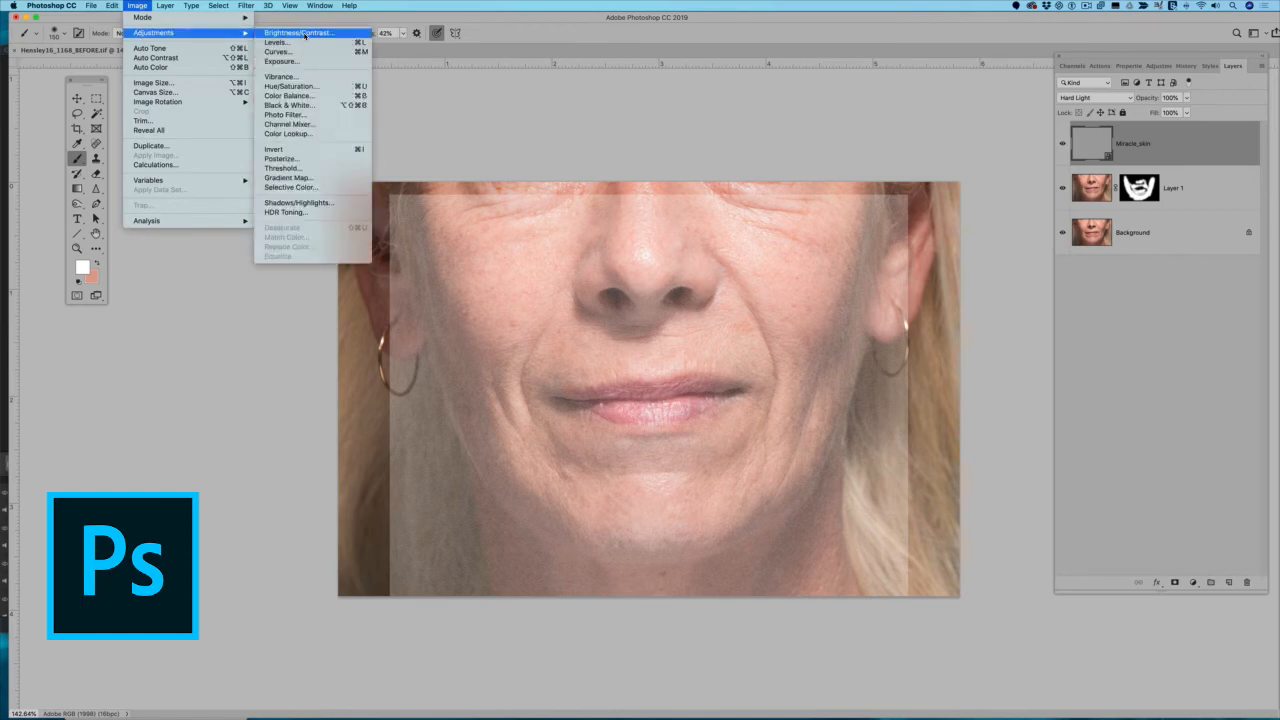
left_click(268, 33)
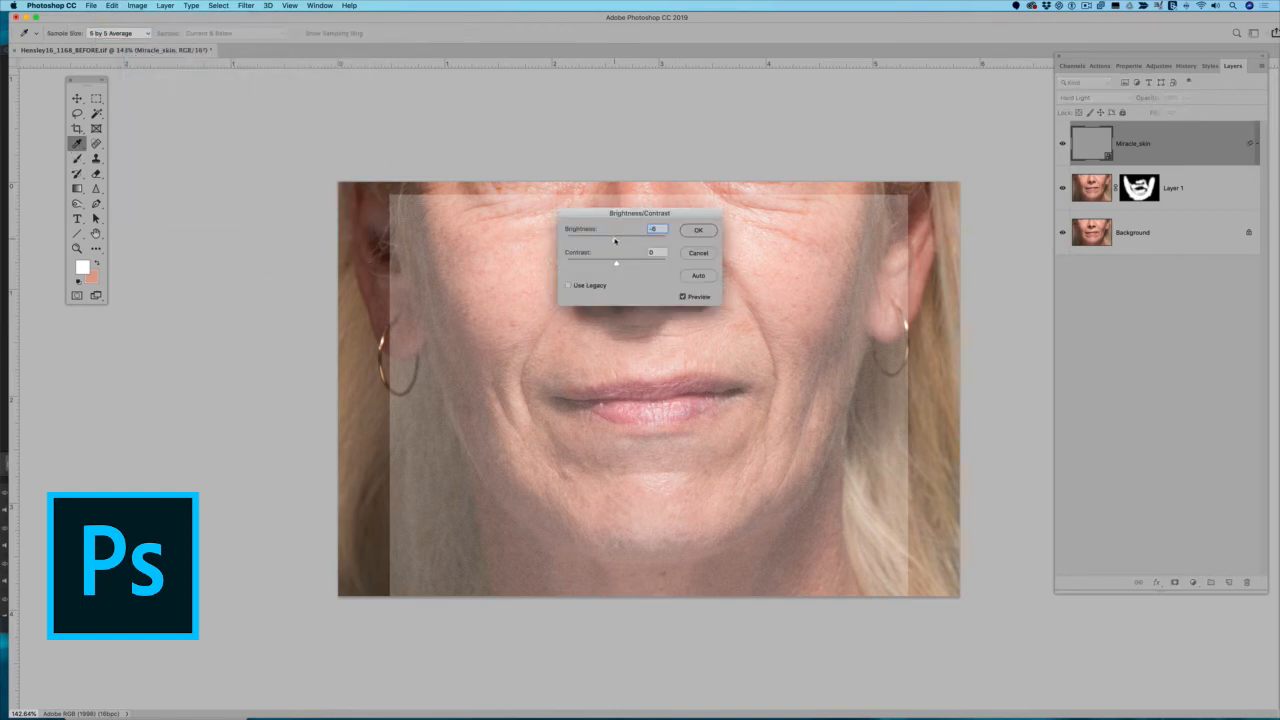
left_click_drag(614, 240, 611, 241)
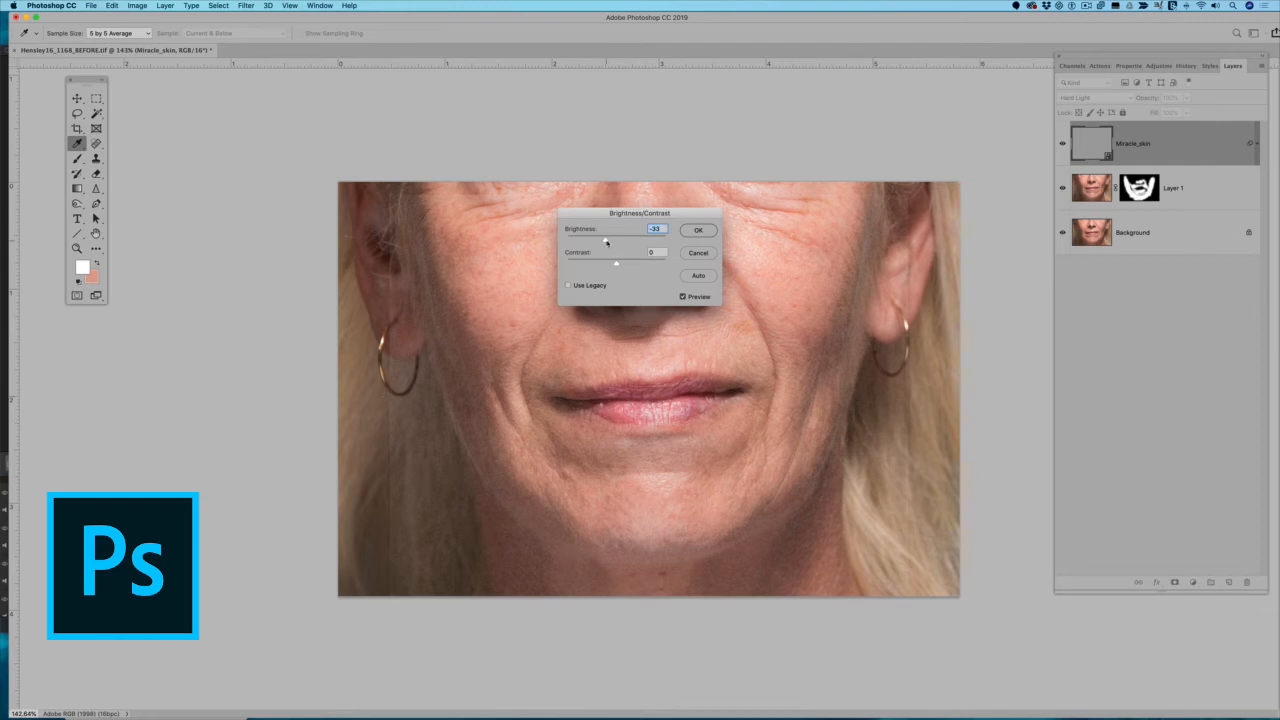
left_click_drag(605, 241, 602, 241)
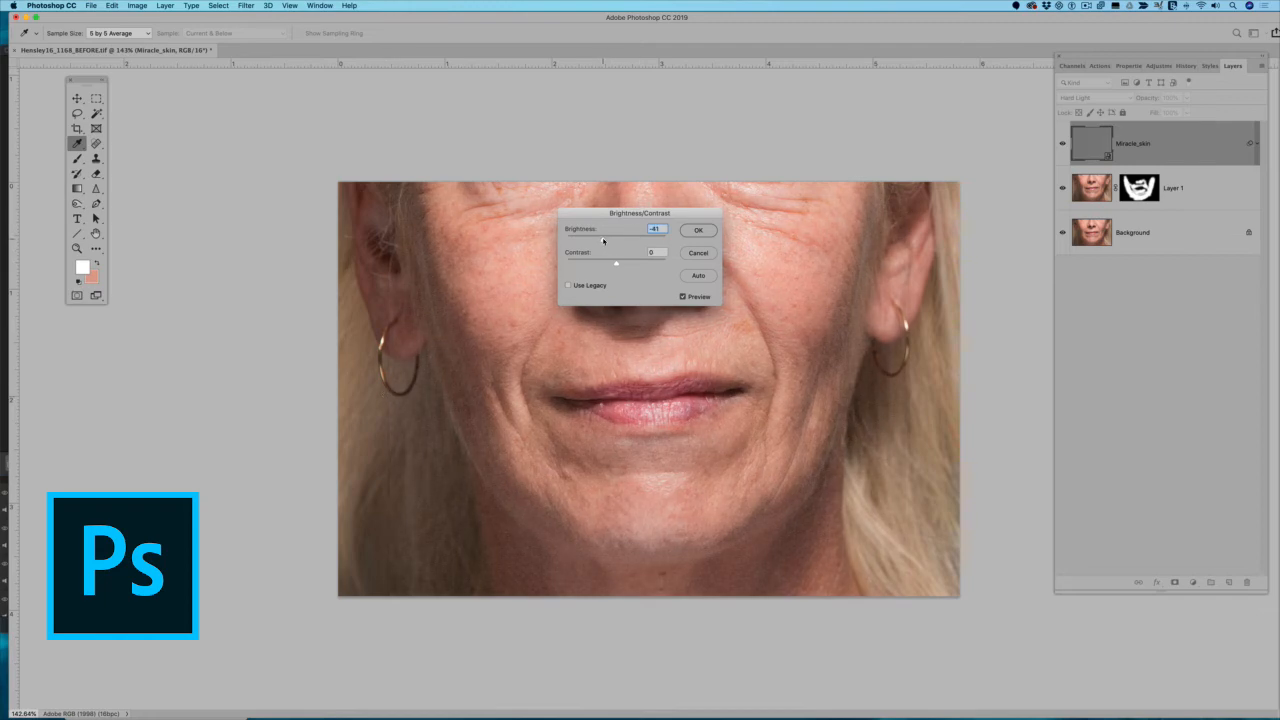
left_click(683, 297)
left_click(683, 297)
left_click(698, 230)
key("b")
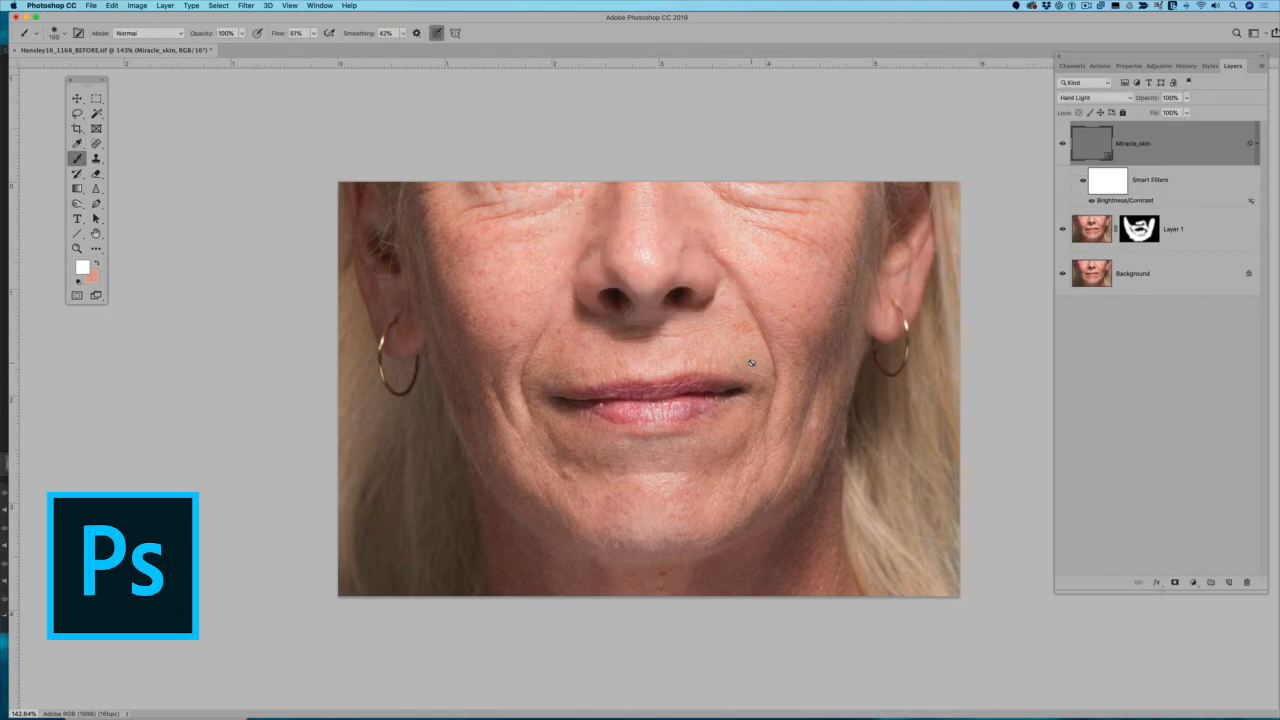
Compare the face with the Miracle_skin layer hidden and shown, and give that layer a mask inverted to black.
scroll(752, 366, "up", 3)
scroll(752, 364, "down", 2)
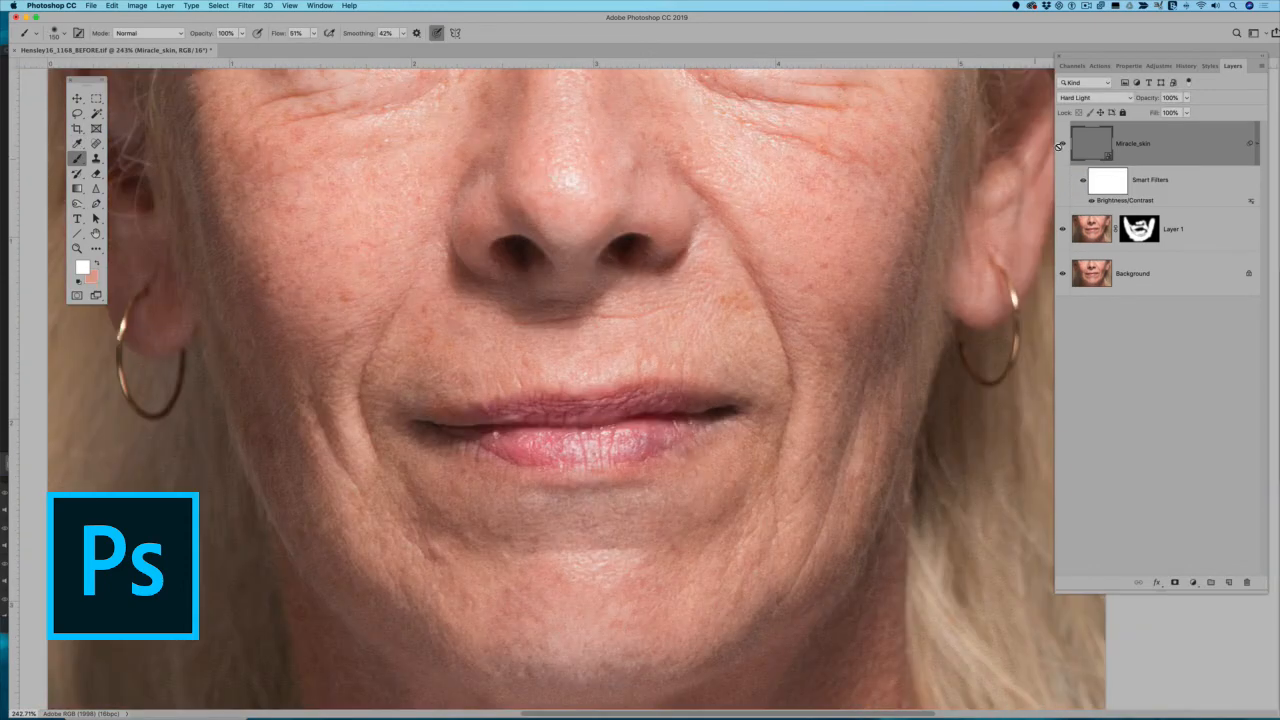
left_click(1062, 143)
left_click(1062, 143)
scroll(744, 360, "down", 4)
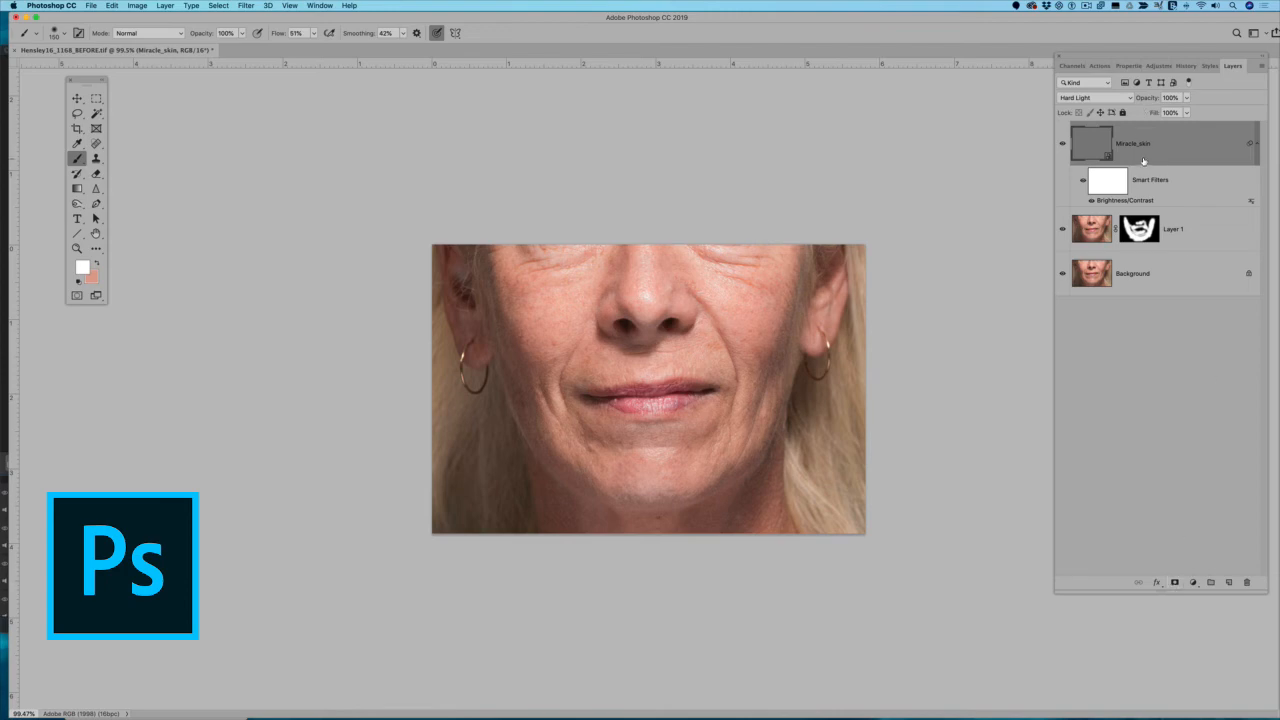
left_click(1175, 582)
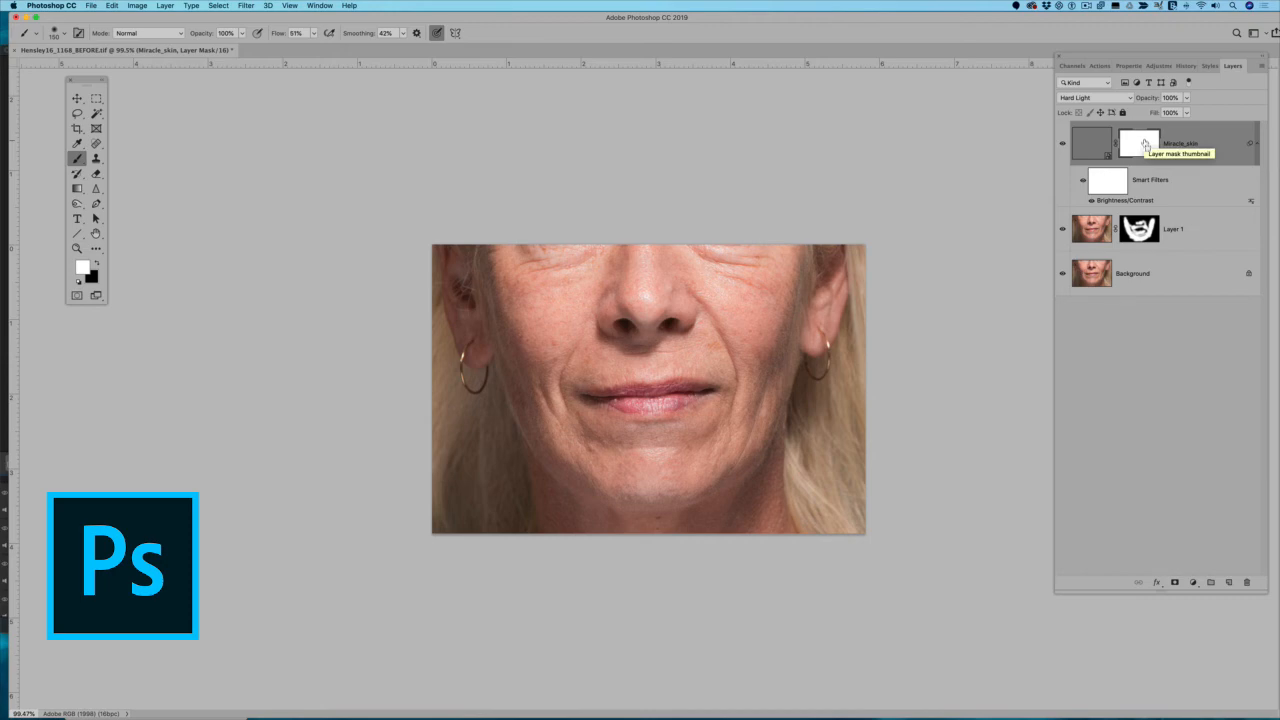
key("super+i")
key("super+0")
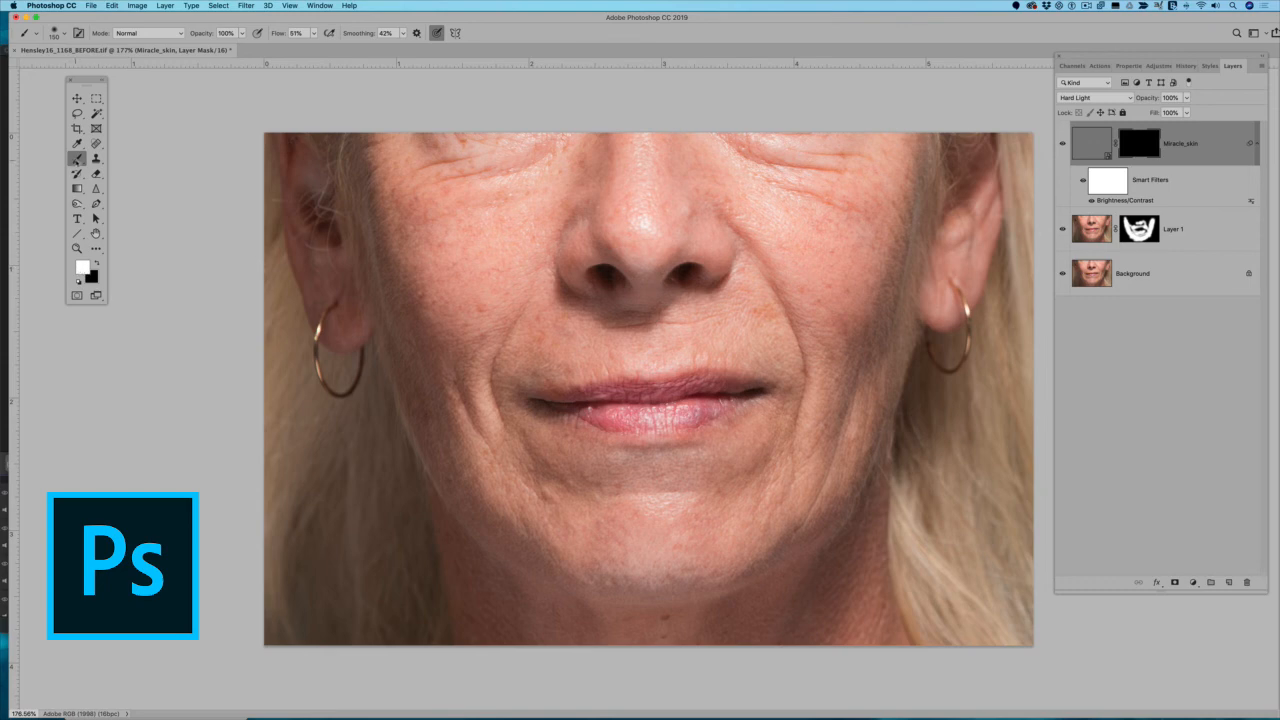
Paint the Miracle_skin mask white over the skin around the mouth, chin and cheeks with a soft 150 px Brush, comparing against the Background alone.
left_click(76, 160)
left_click(62, 36)
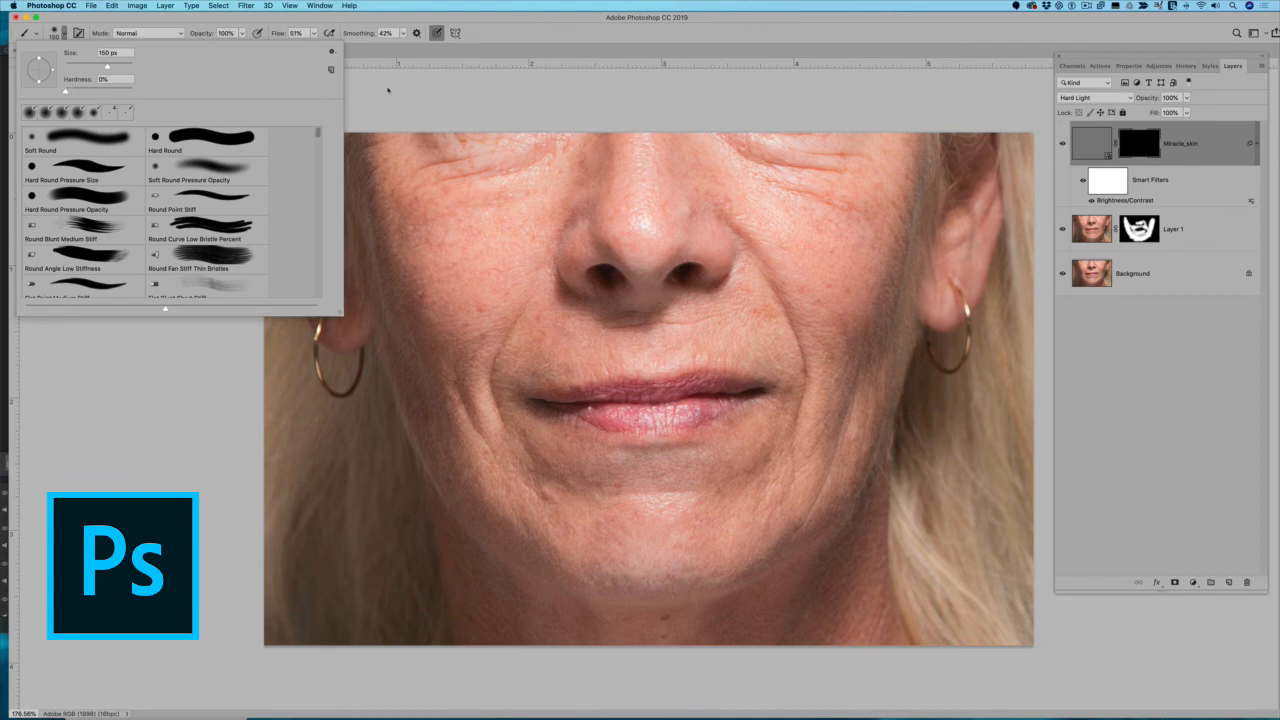
left_click(768, 350)
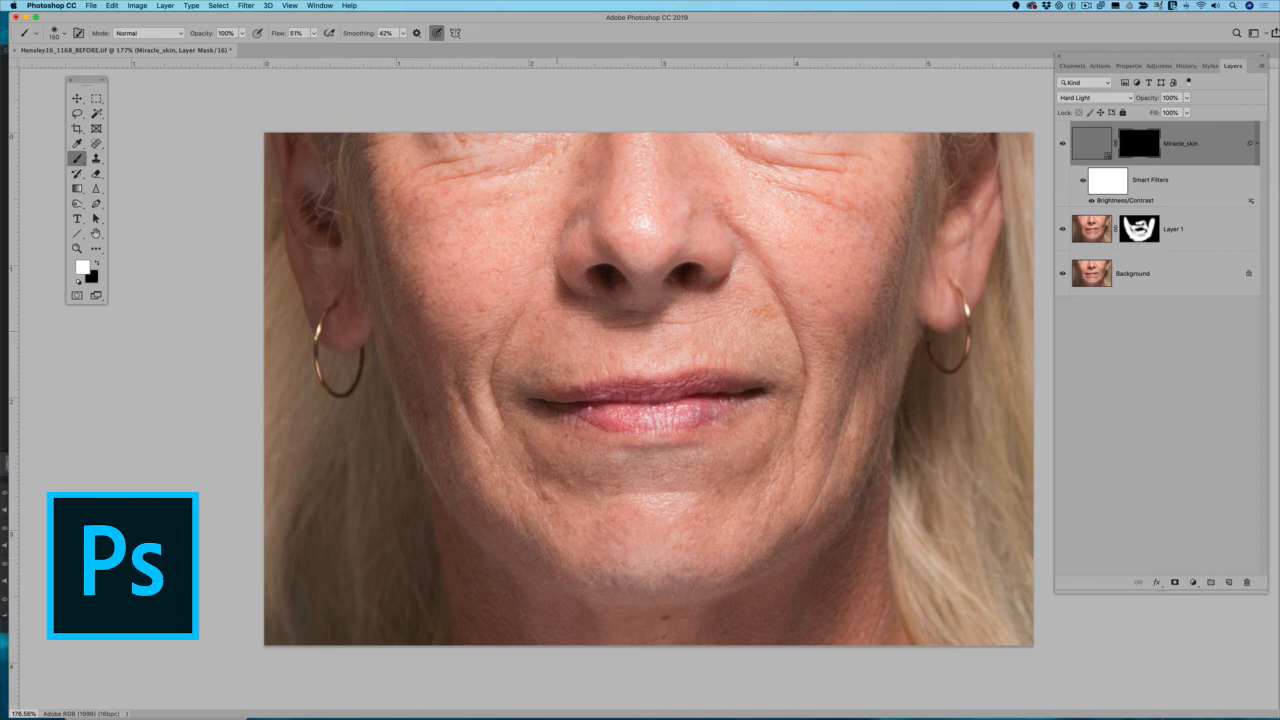
left_click_drag(790, 390, 796, 384)
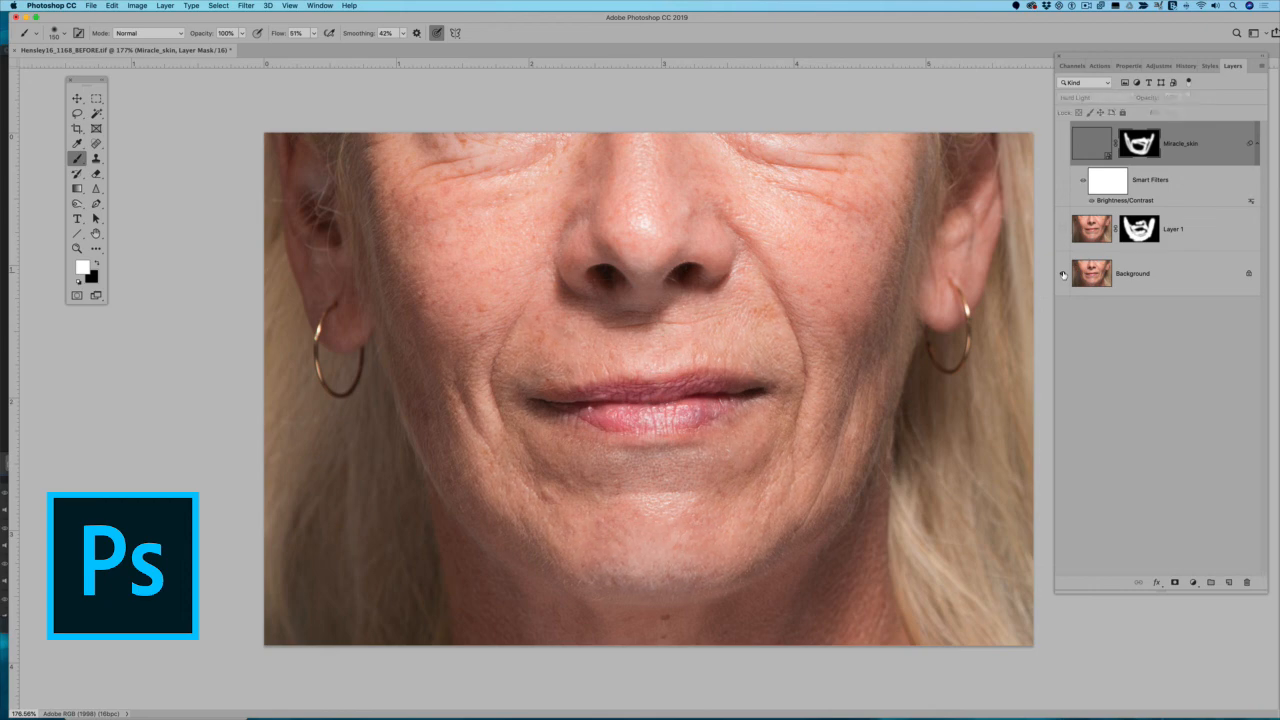
left_click(1064, 275, "alt")
left_click(1064, 275, "alt")
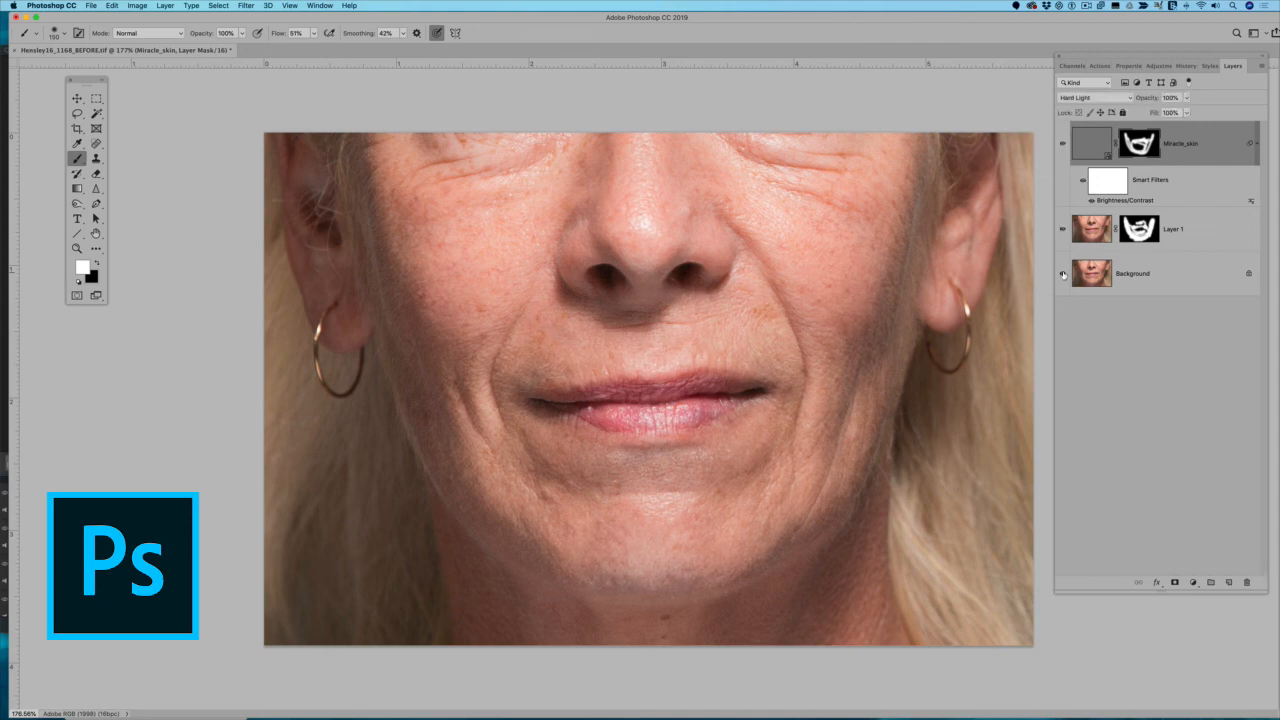